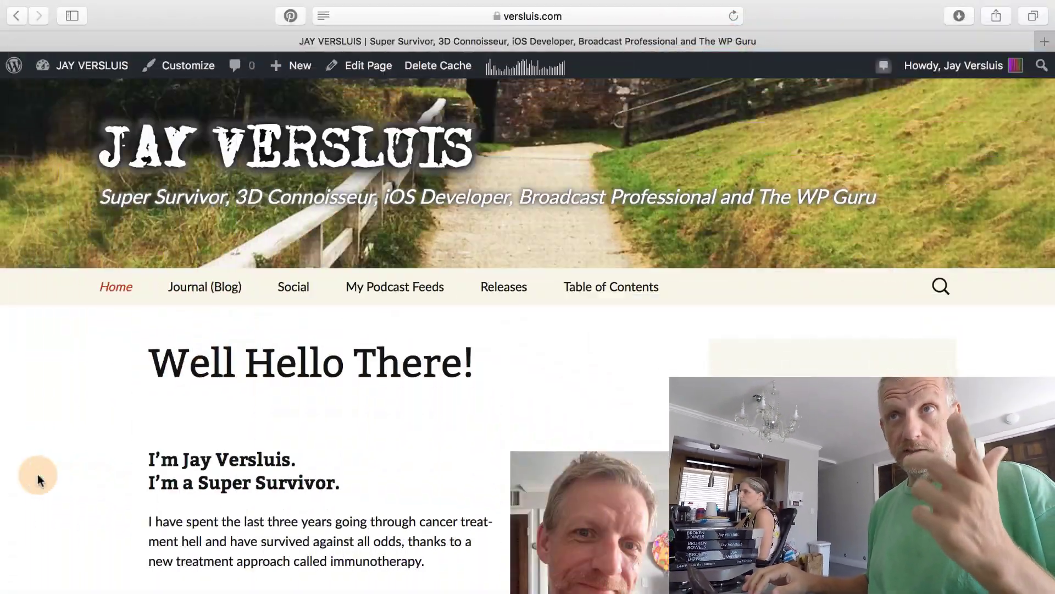
Open the website's My Podcast Feeds page and look through the listed podcasts down to the 3D and WordPress ones
scroll(37, 473, "down", 1)
scroll(37, 473, "down", 2)
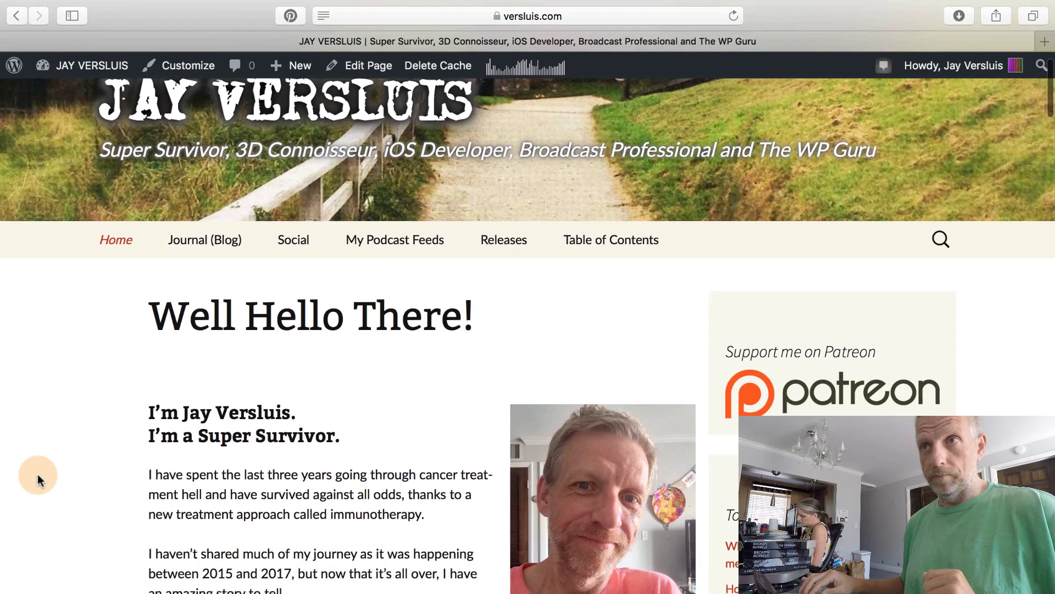
scroll(37, 473, "up", 2)
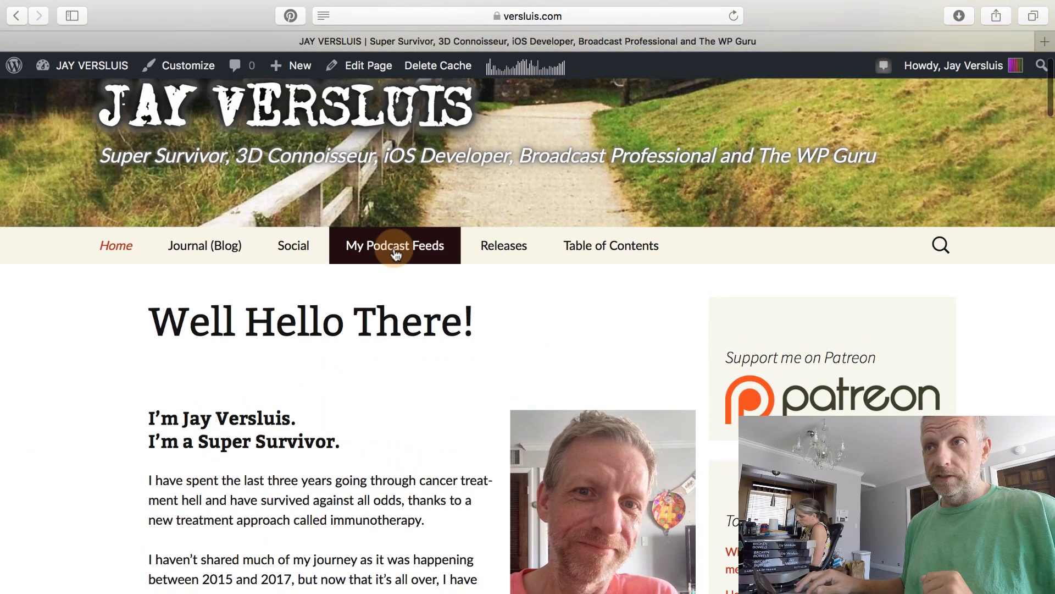
left_click(422, 254)
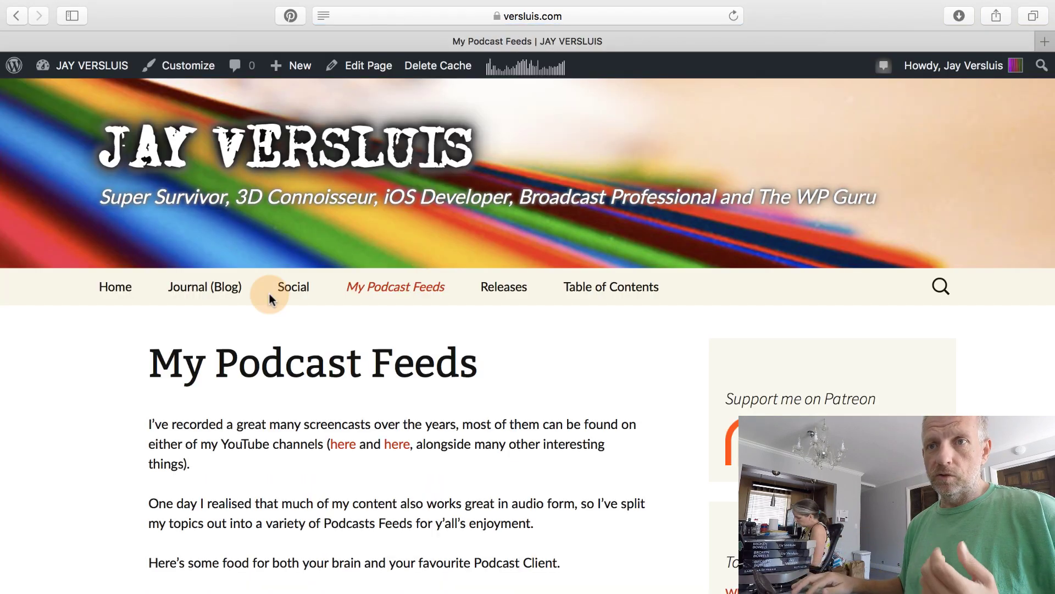
scroll(22, 457, "down", 8)
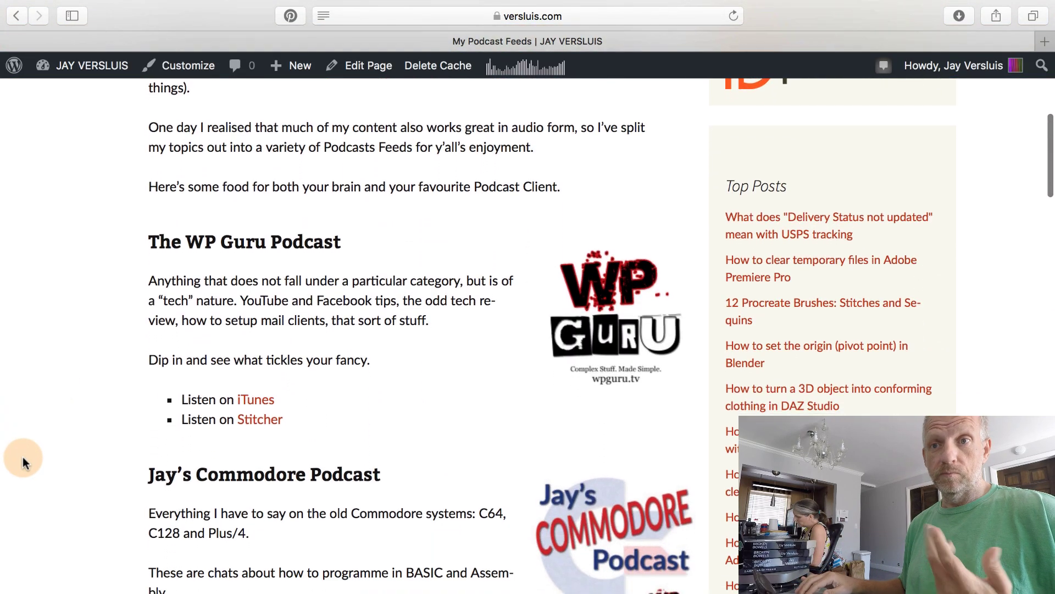
scroll(22, 457, "down", 2)
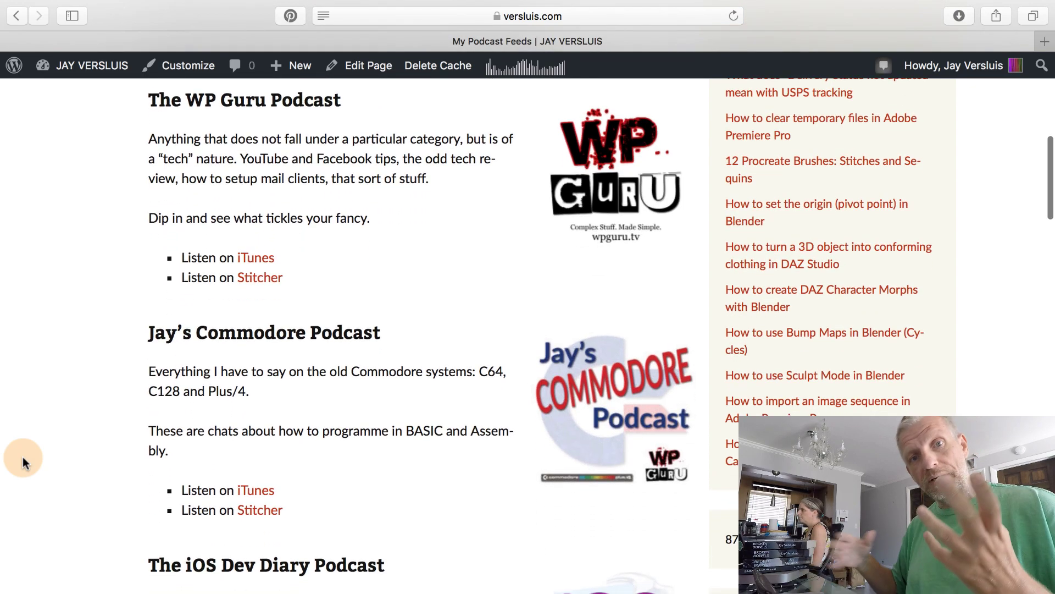
scroll(22, 457, "down", 9)
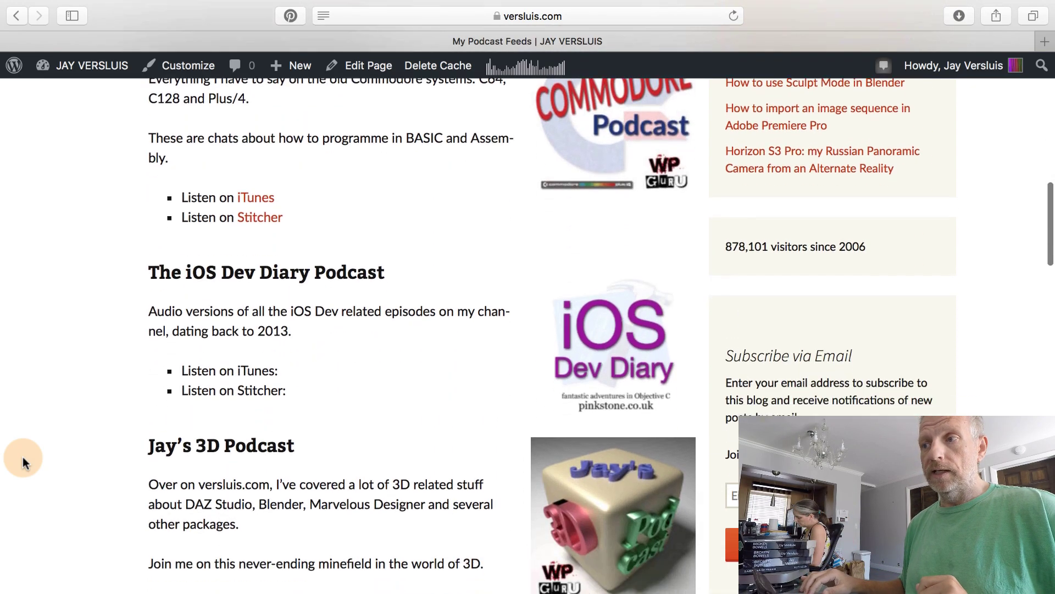
scroll(21, 456, "up", 1)
scroll(22, 456, "down", 3)
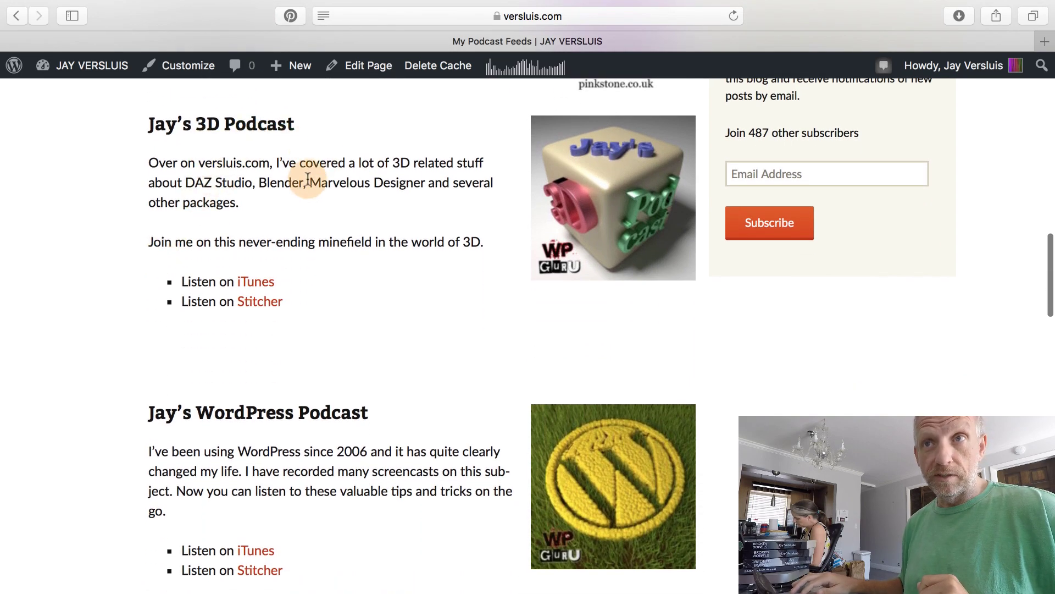
Open the 3D podcast's iTunes listing in a new tab and compare it with the podcast feeds page
left_click(268, 287)
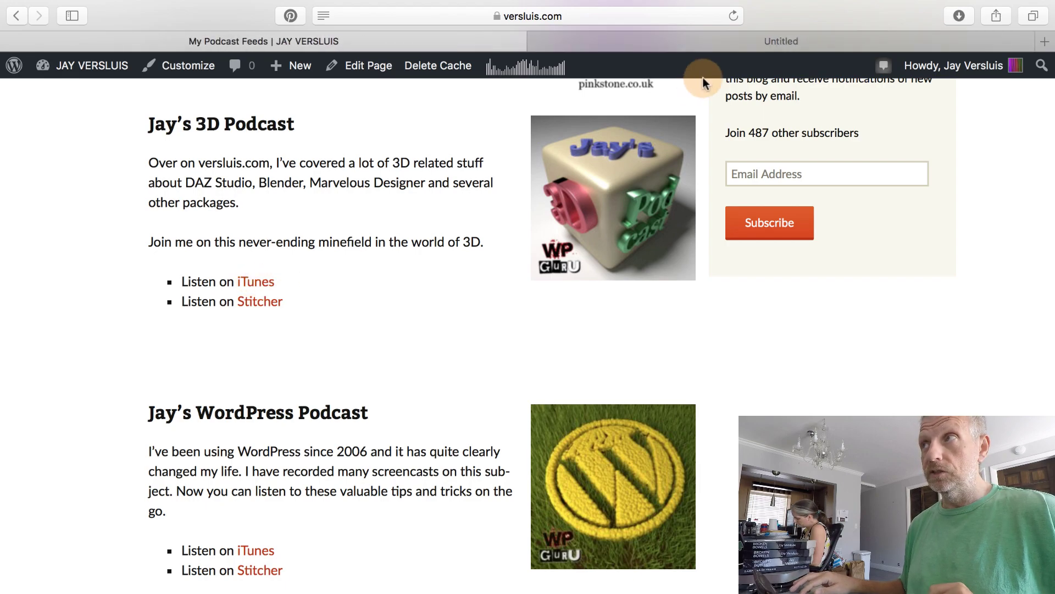
left_click(721, 42)
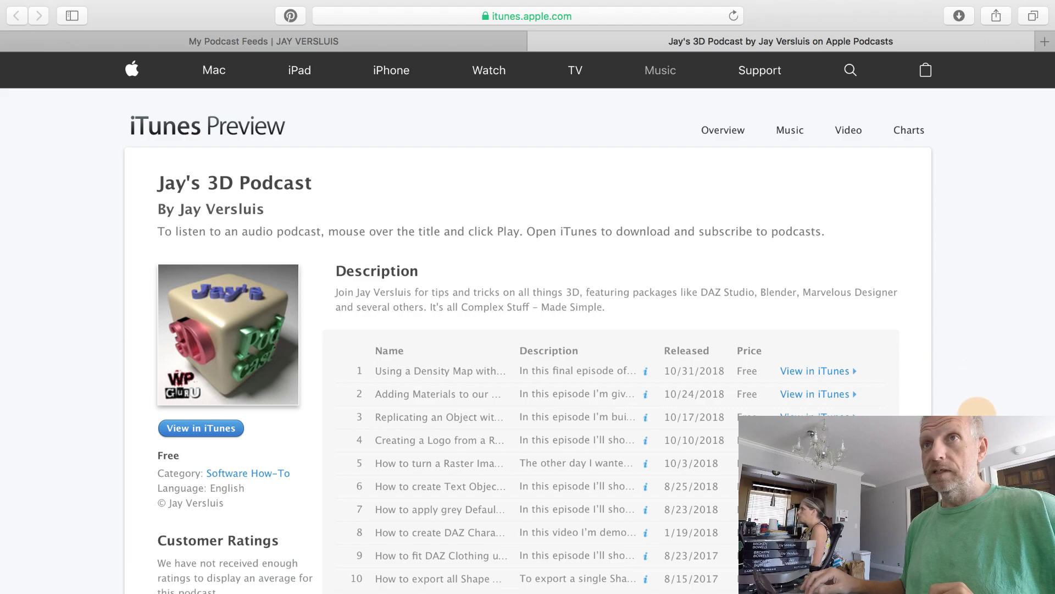
scroll(977, 410, "down", 1)
scroll(977, 409, "up", 1)
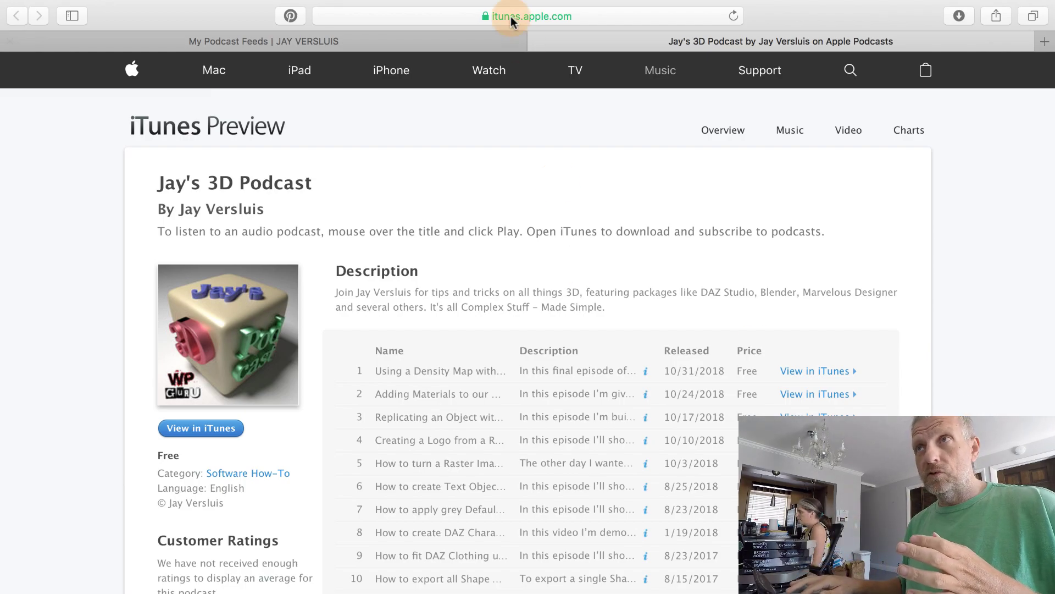
left_click(454, 42)
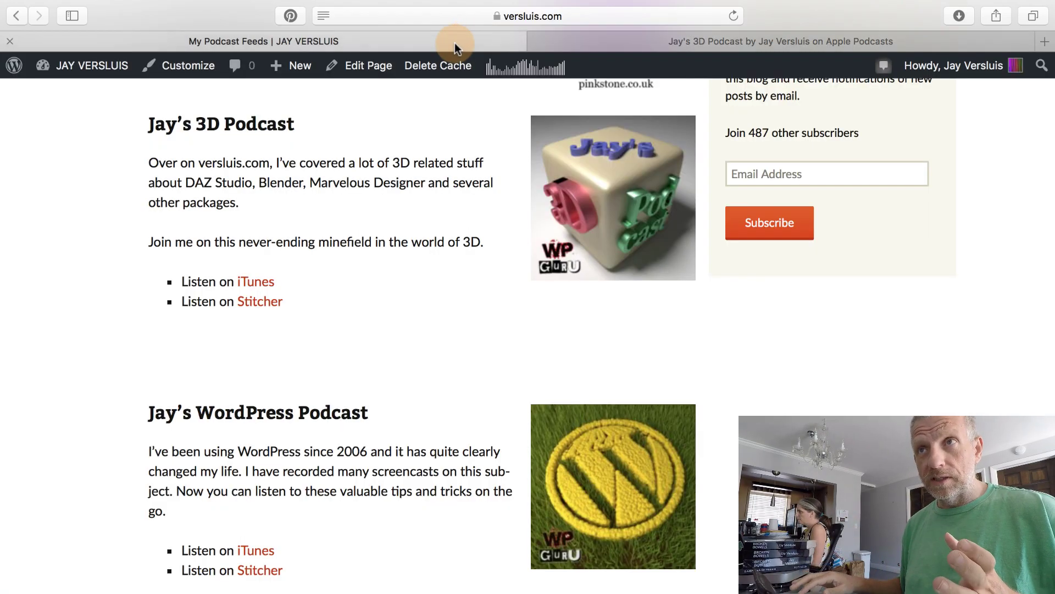
left_click(680, 40)
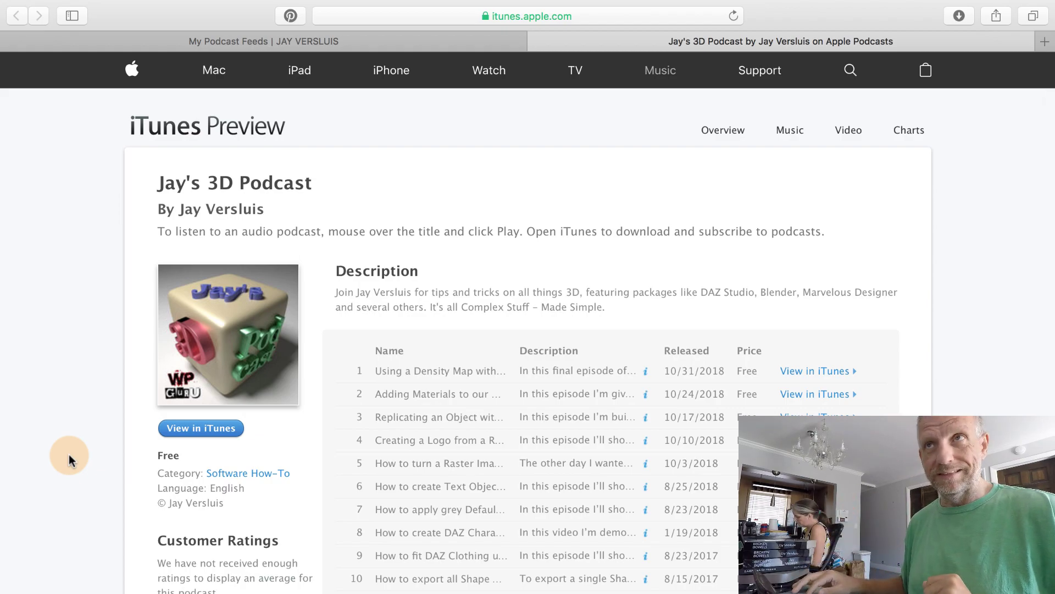
Return to the website, enter its WordPress dashboard and open the post categories
left_click(365, 40)
mouse_move(103, 70)
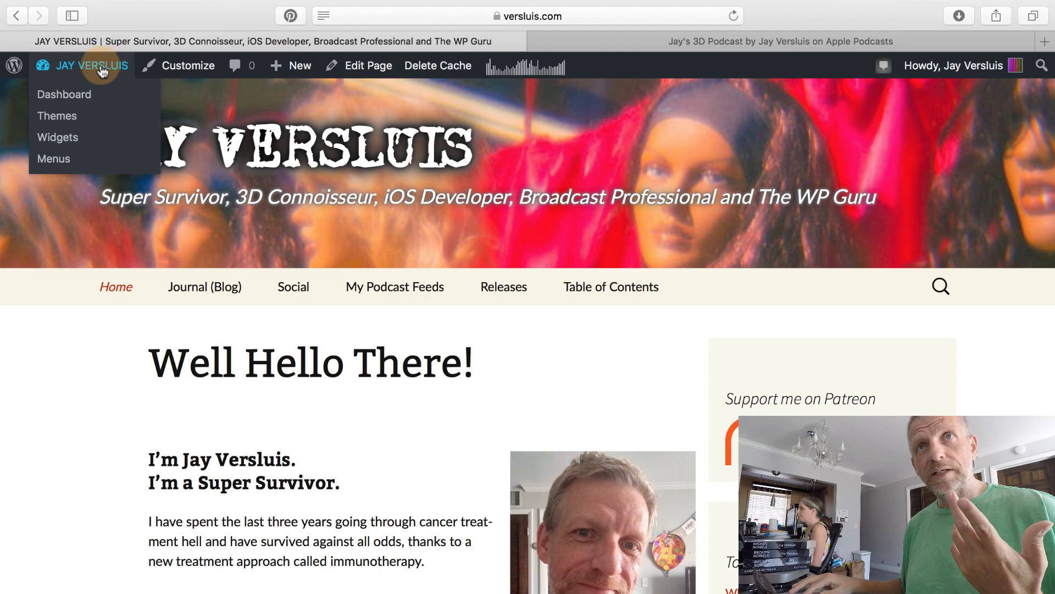
left_click(78, 104)
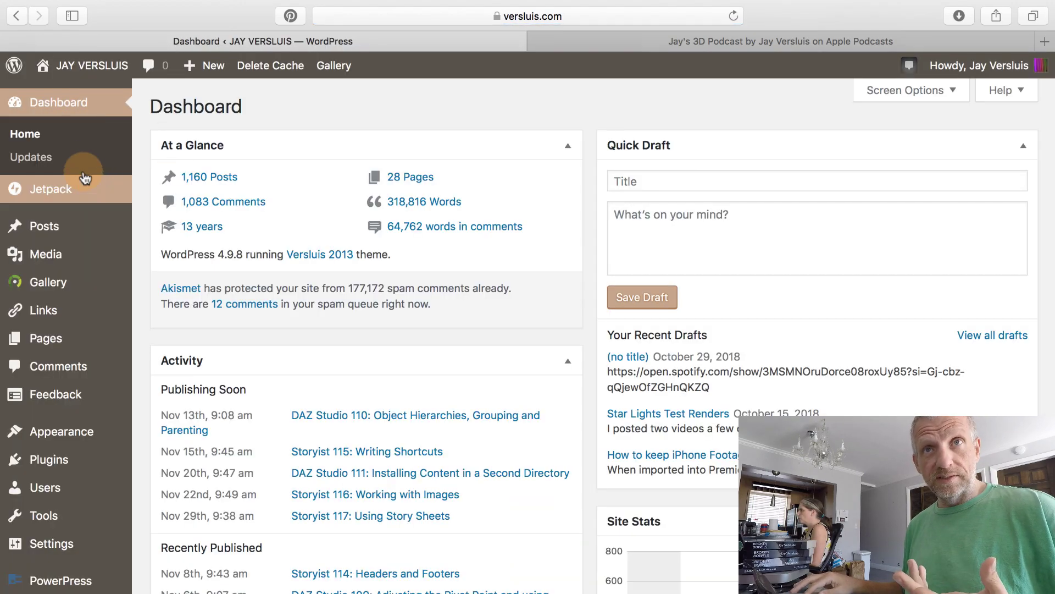
mouse_move(53, 233)
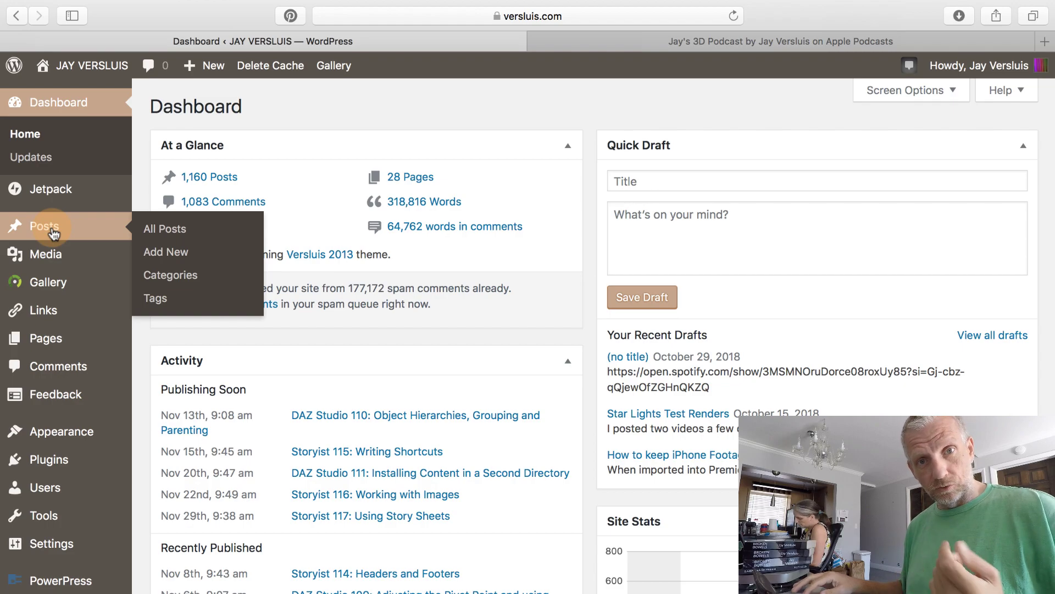
left_click(189, 279)
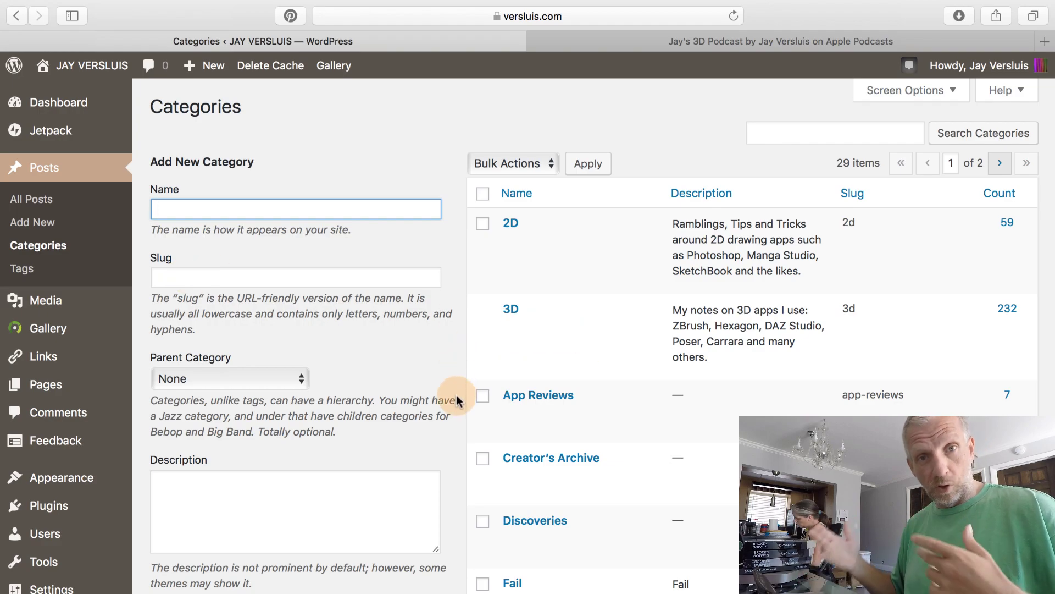
Open the 3D Podcast category's archive in a new tab and place that tab right after the Categories tab
scroll(457, 399, "down", 5)
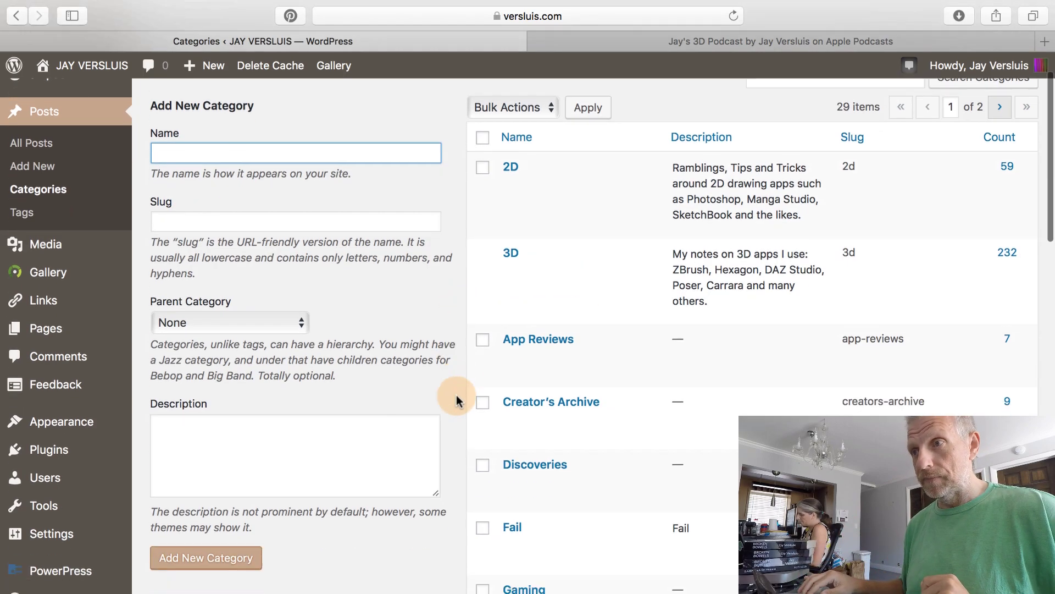
scroll(623, 397, "down", 15)
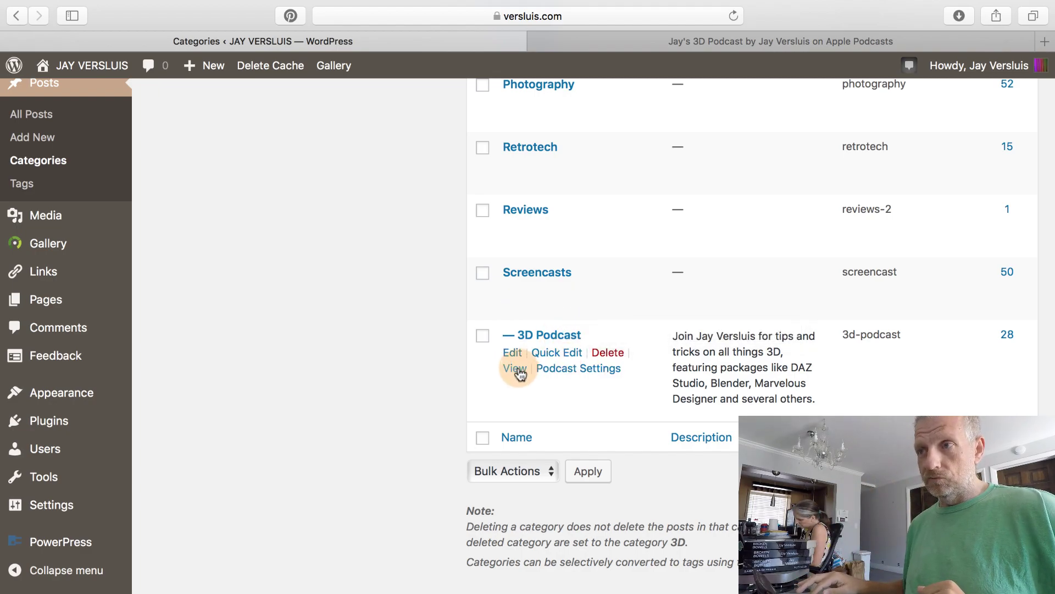
left_click(519, 372)
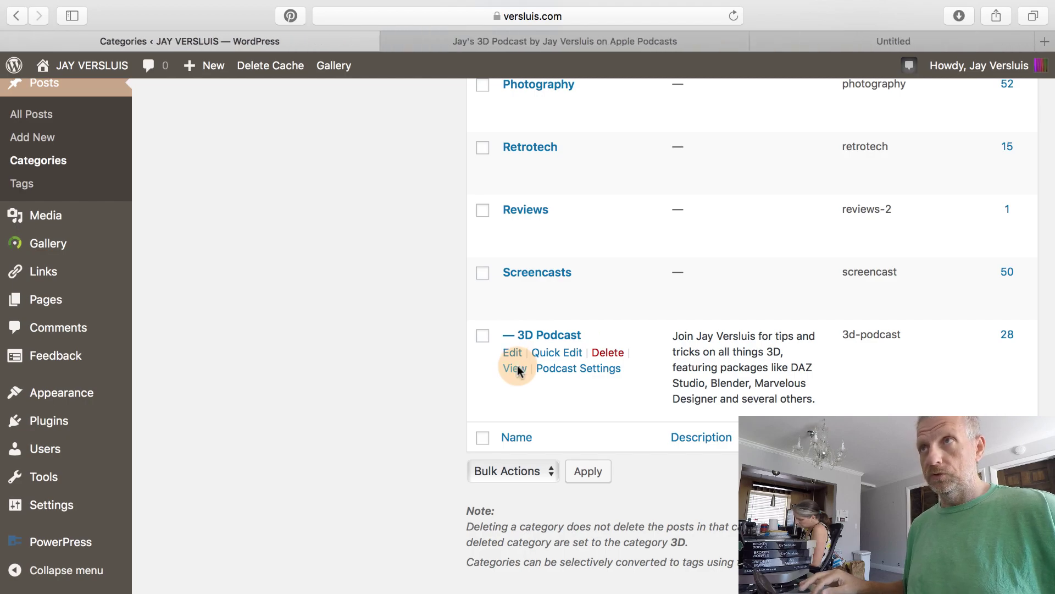
left_click(836, 59)
left_click_drag(835, 59, 470, 70)
Highlight the category description in the 3D Podcast archive and examine the newest post's title, video and text
scroll(76, 494, "down", 3)
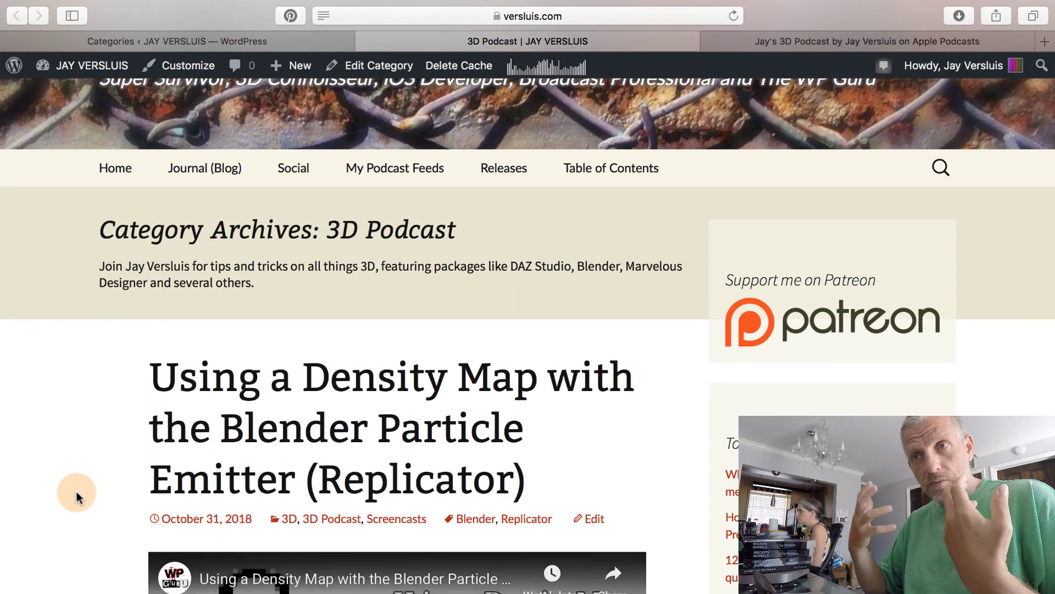
scroll(76, 491, "down", 2)
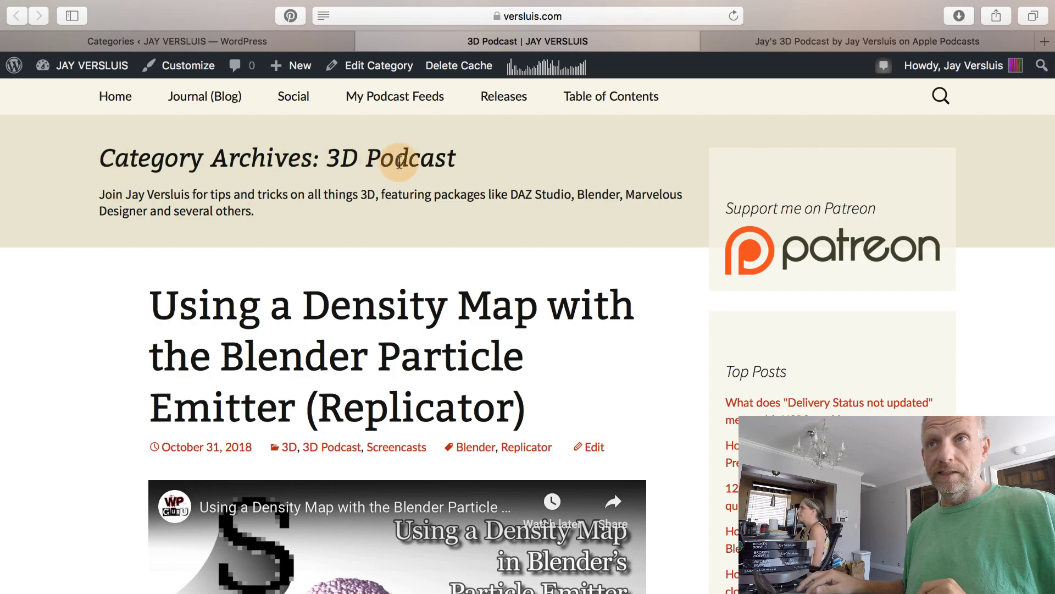
left_click_drag(101, 194, 252, 212)
scroll(104, 348, "down", 2)
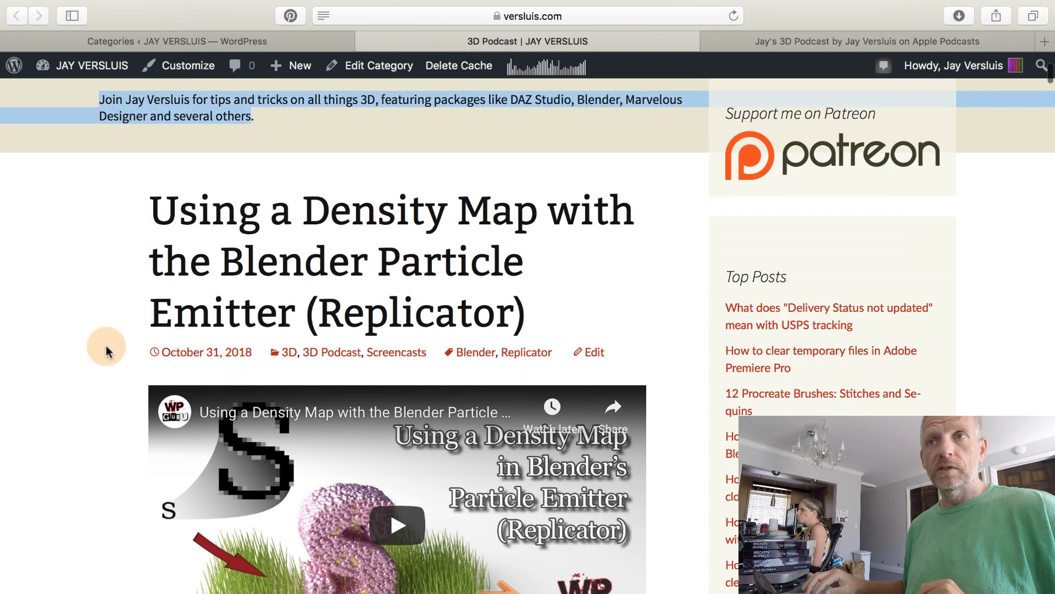
scroll(84, 335, "down", 2)
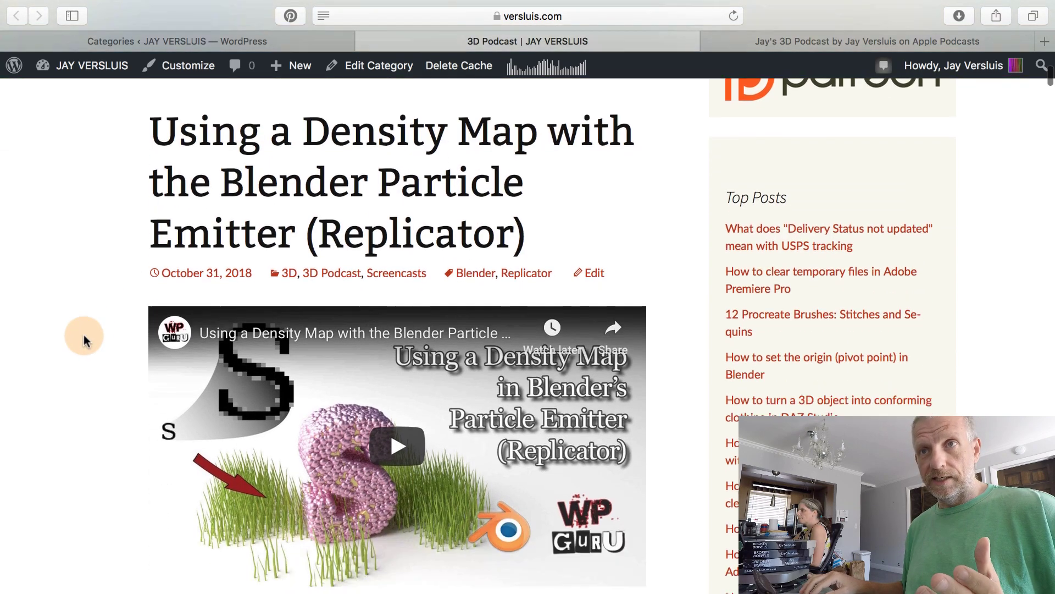
scroll(90, 365, "down", 2)
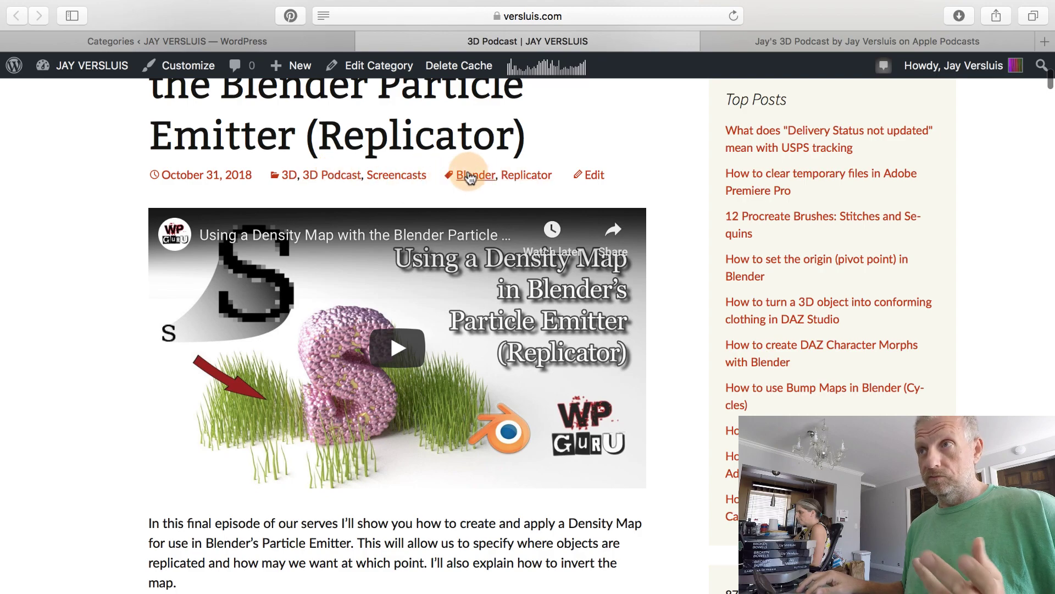
scroll(176, 360, "down", 2)
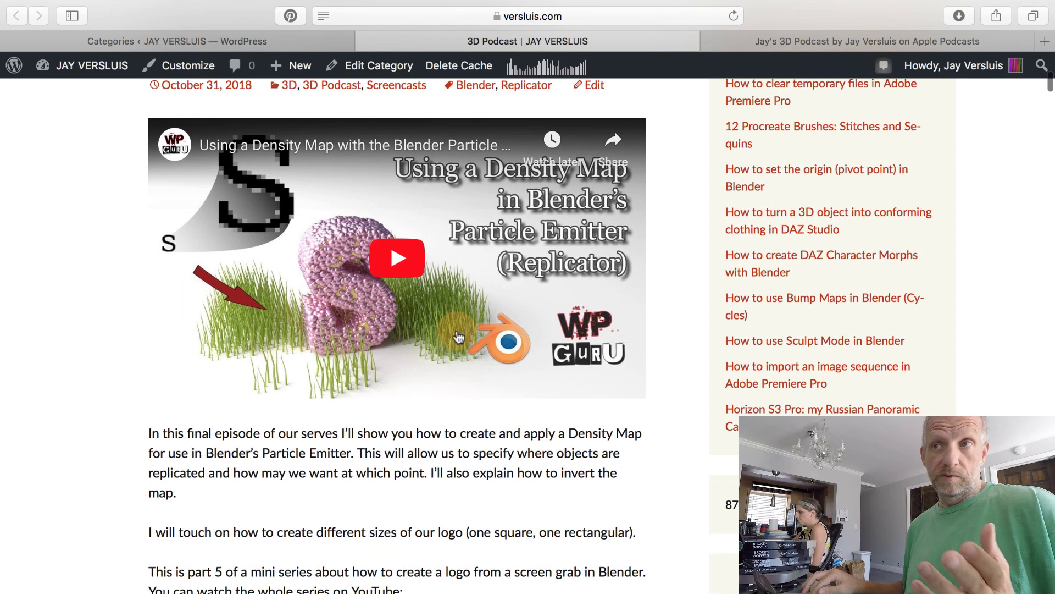
scroll(85, 434, "down", 4)
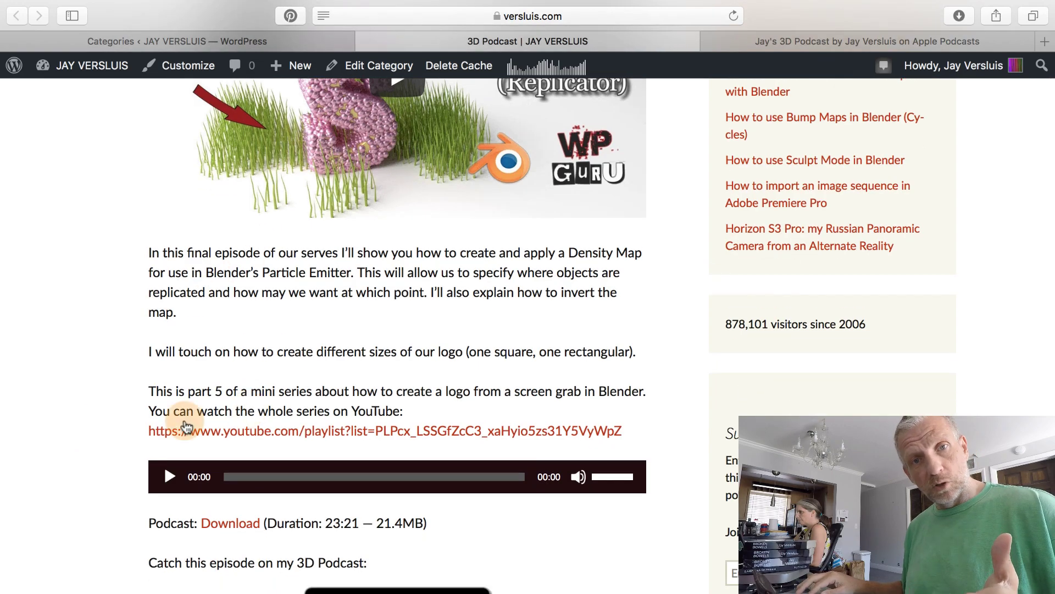
Examine the newest post's audio player, download link and the Apple Podcasts and Stitcher badges
mouse_move(171, 477)
left_mouse_down()
mouse_move(525, 478)
mouse_move(268, 479)
left_mouse_up()
scroll(91, 494, "down", 3)
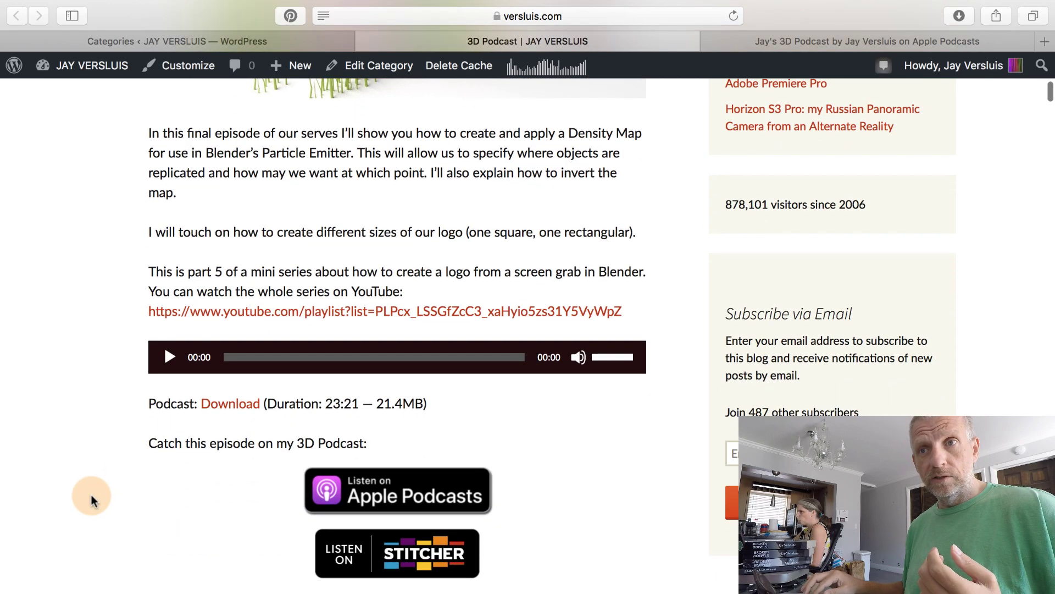
left_click(243, 410)
scroll(207, 489, "down", 3)
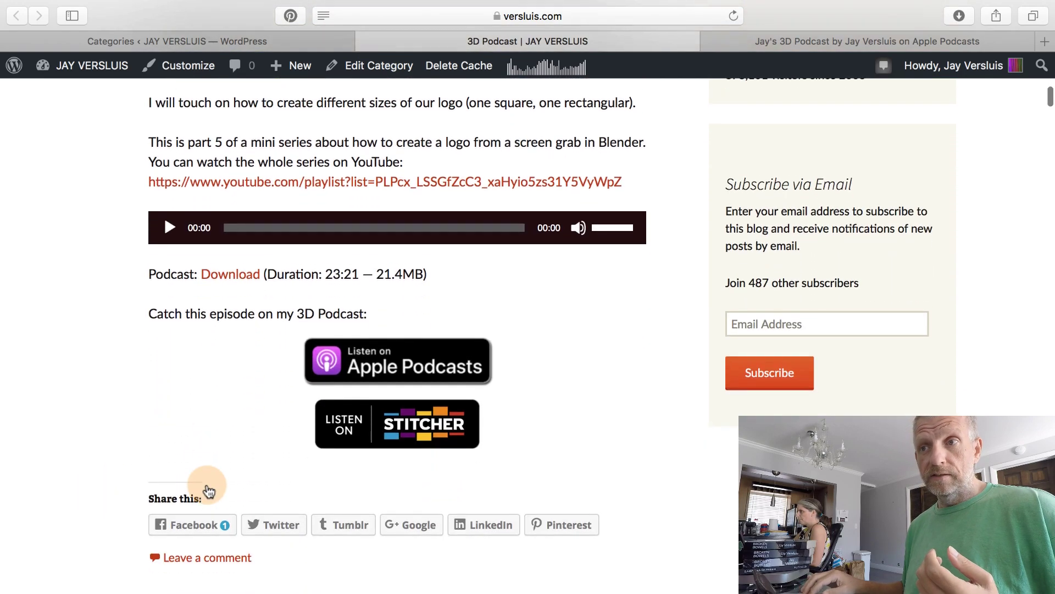
left_click(421, 395)
scroll(531, 388, "down", 3)
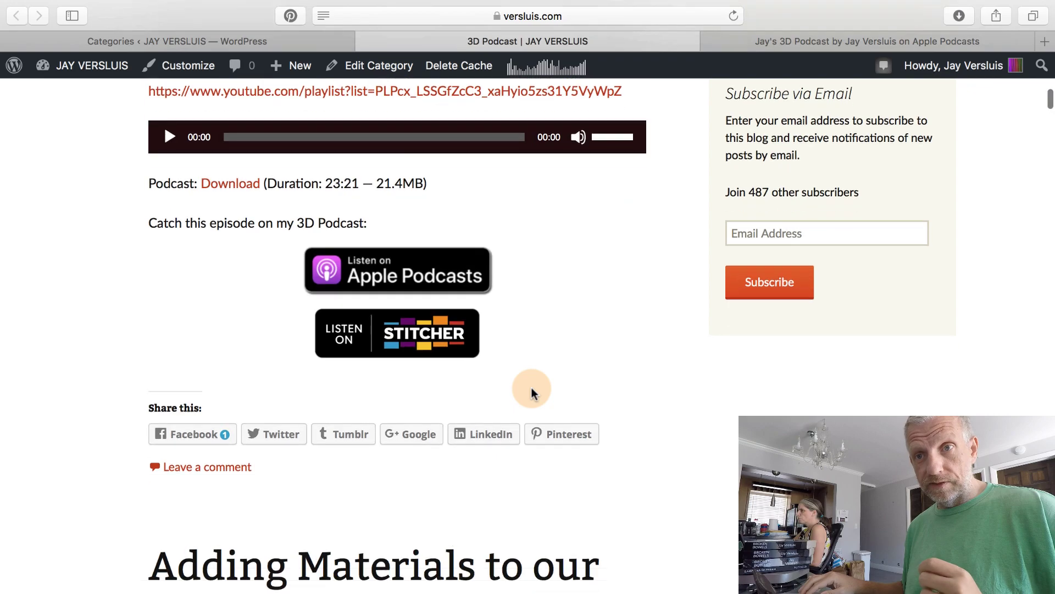
scroll(531, 388, "up", 2)
left_click(532, 391)
Examine the archive's second post, about adding materials in Blender, and go back up to the newest post
scroll(532, 391, "down", 10)
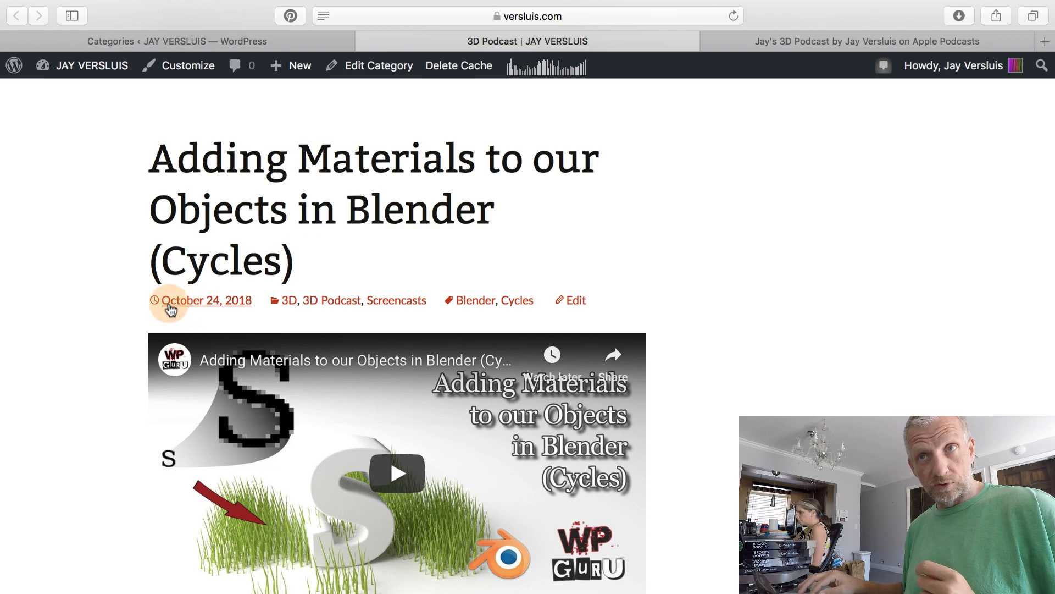
scroll(112, 400, "down", 1)
scroll(111, 397, "down", 8)
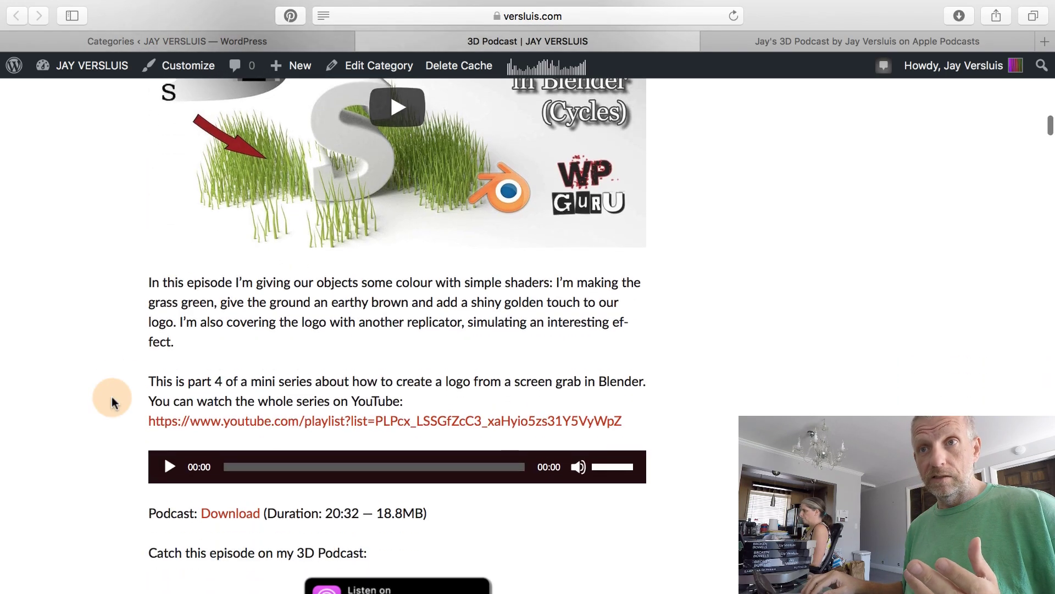
scroll(111, 397, "down", 1)
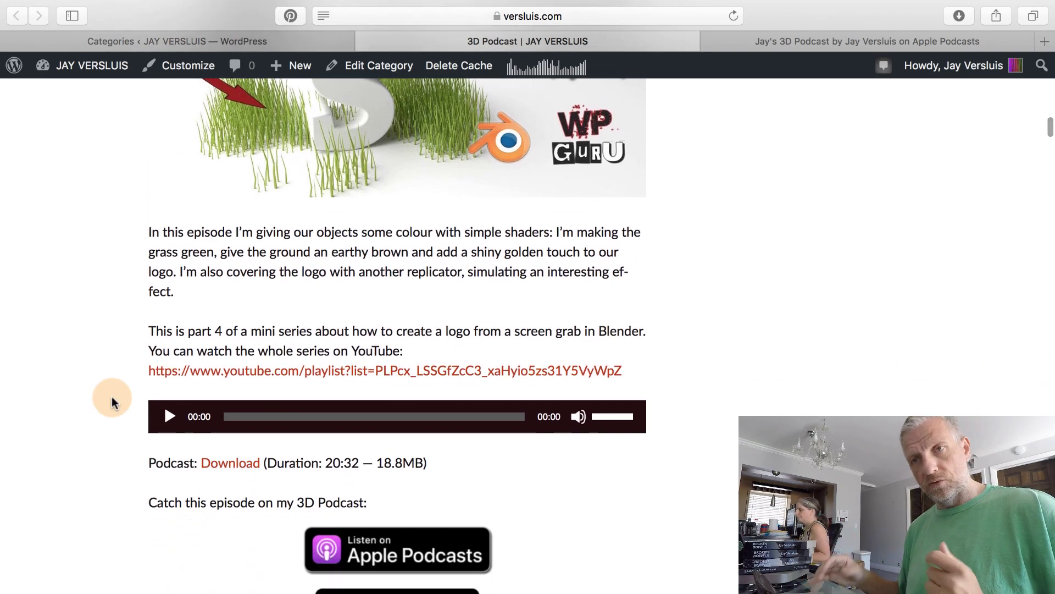
scroll(111, 397, "up", 20)
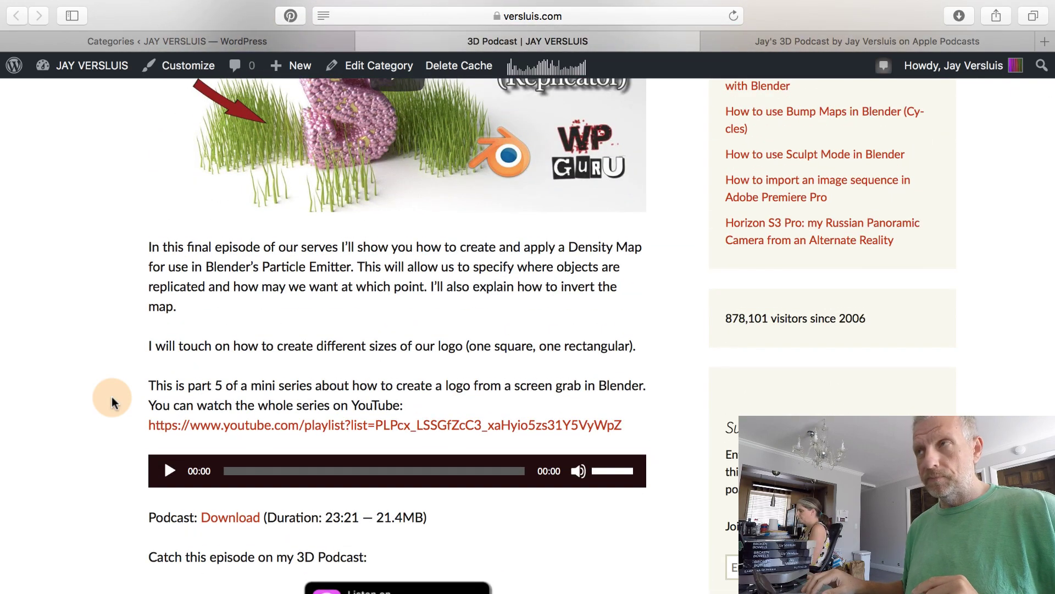
Switch to the 3D podcast's iTunes listing and examine its description and episode list
left_click(847, 44)
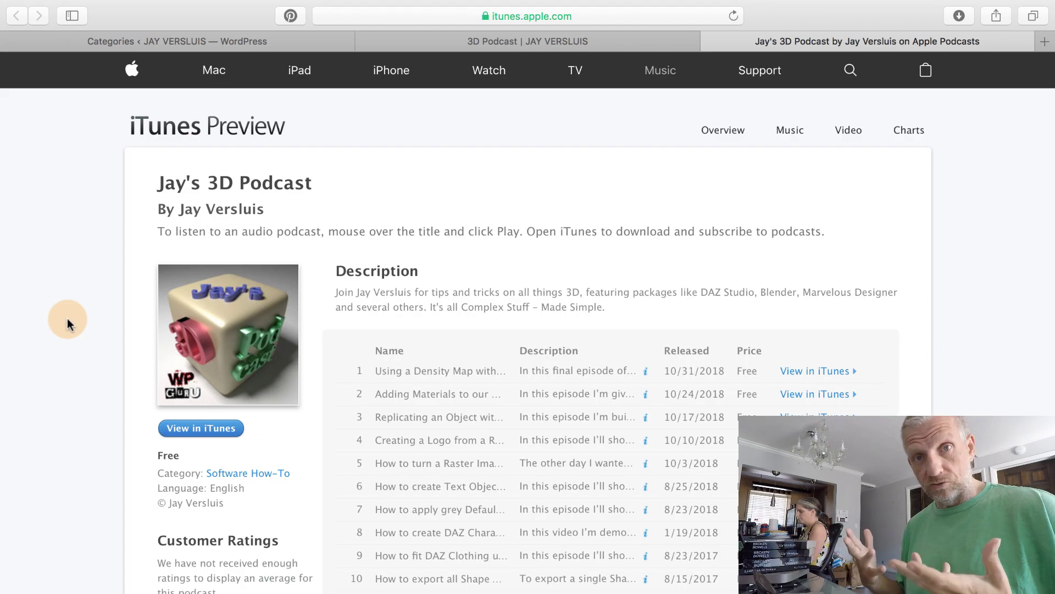
scroll(67, 318, "down", 3)
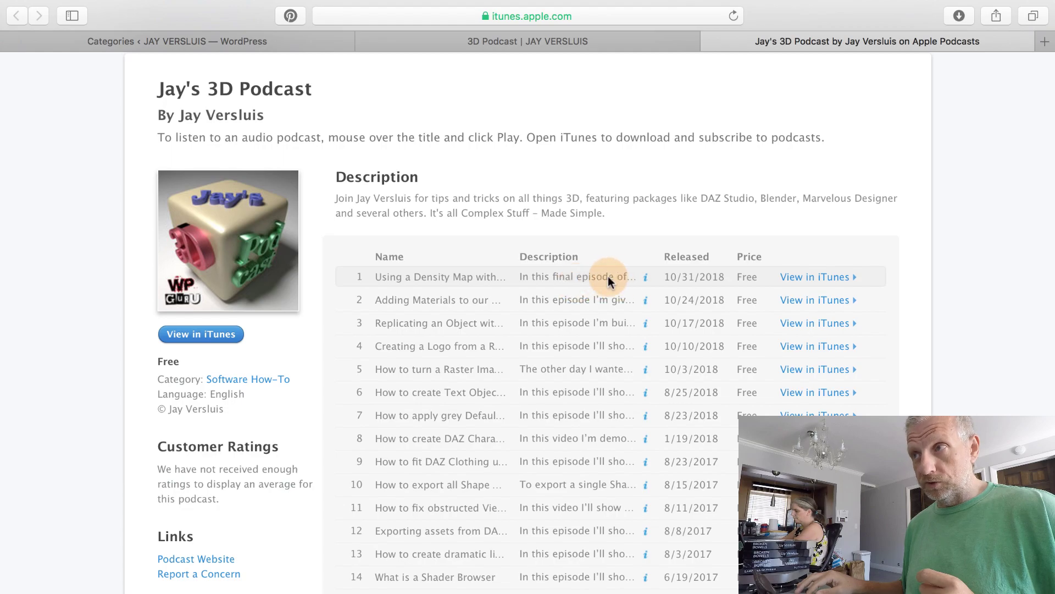
Open and close the full description of the newest episode in the iTunes episode list
left_click(646, 279)
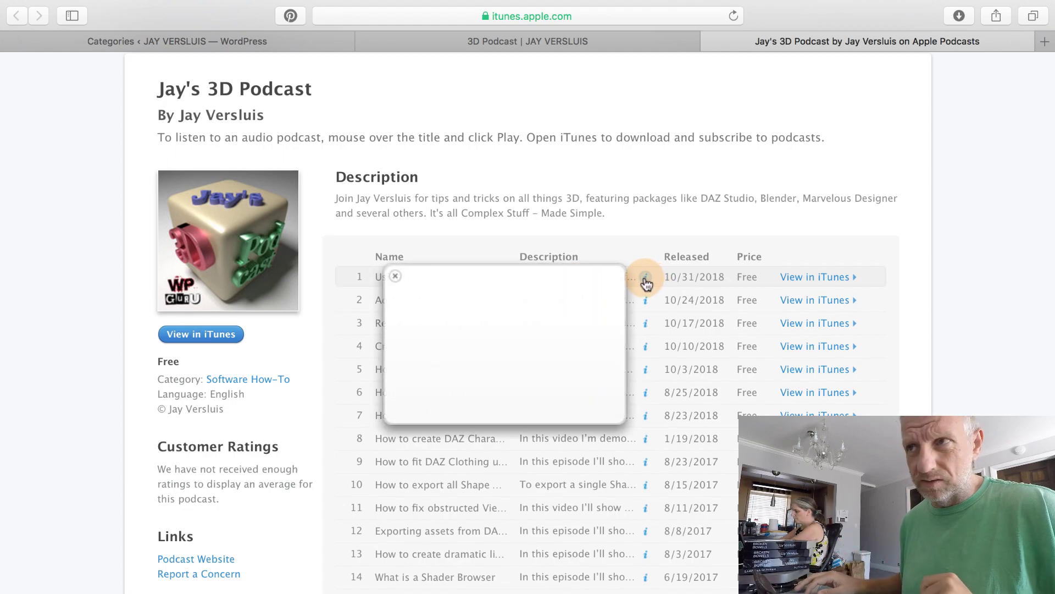
left_click(397, 277)
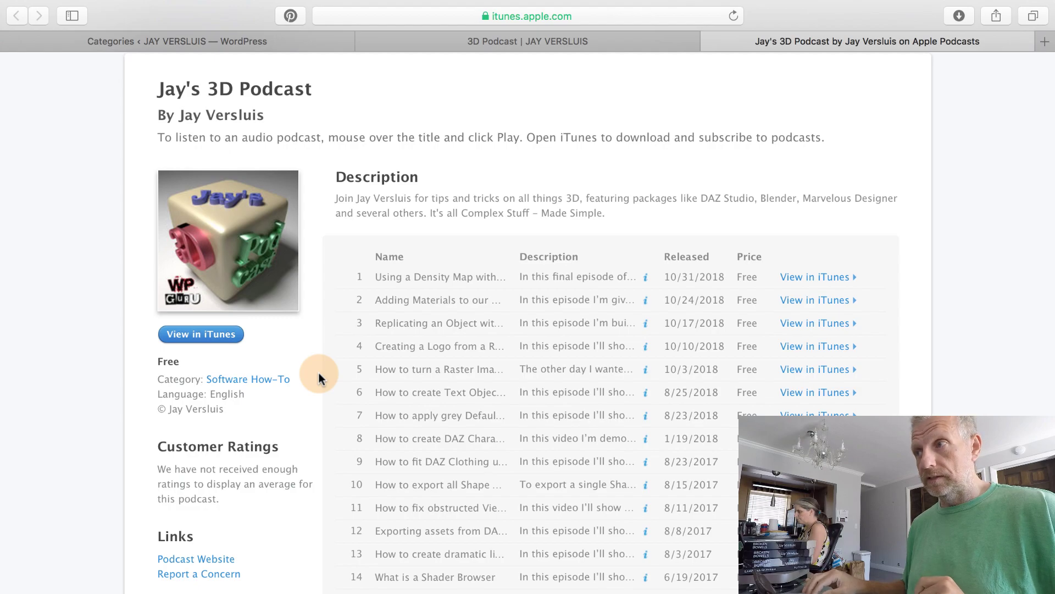
scroll(319, 373, "down", 2)
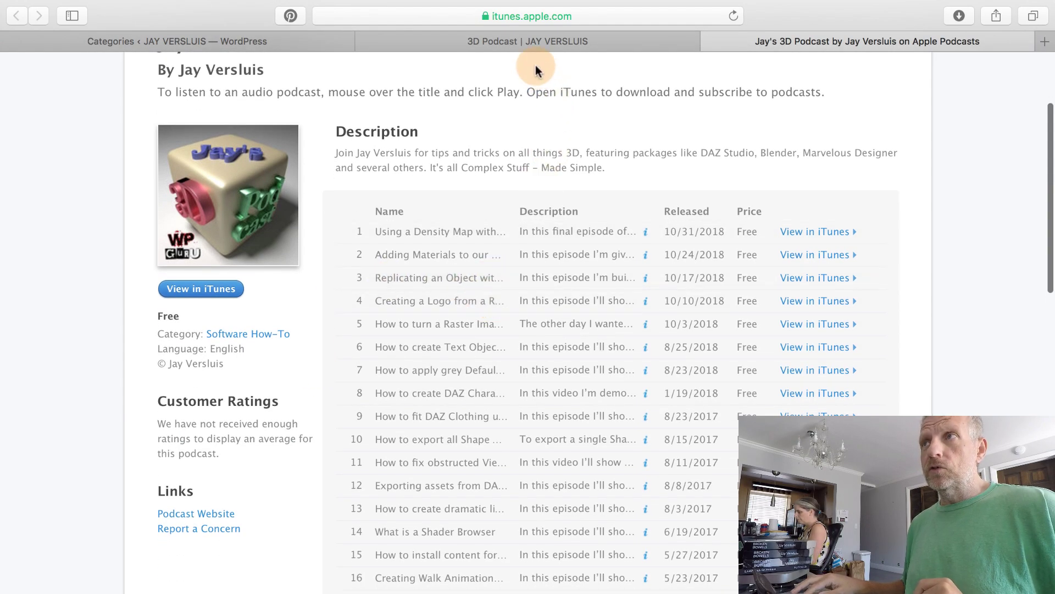
Compare the category title, description and newest post in the 3D Podcast archive with the iTunes listing
left_click(545, 42)
scroll(528, 193, "up", 8)
scroll(527, 194, "up", 7)
scroll(12, 514, "down", 3)
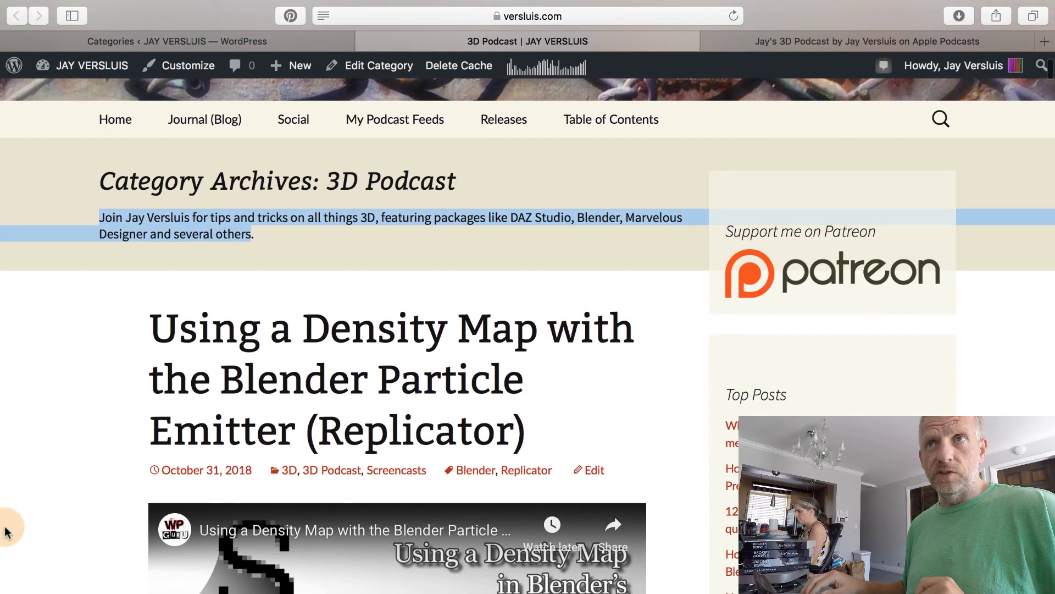
scroll(6, 531, "up", 3)
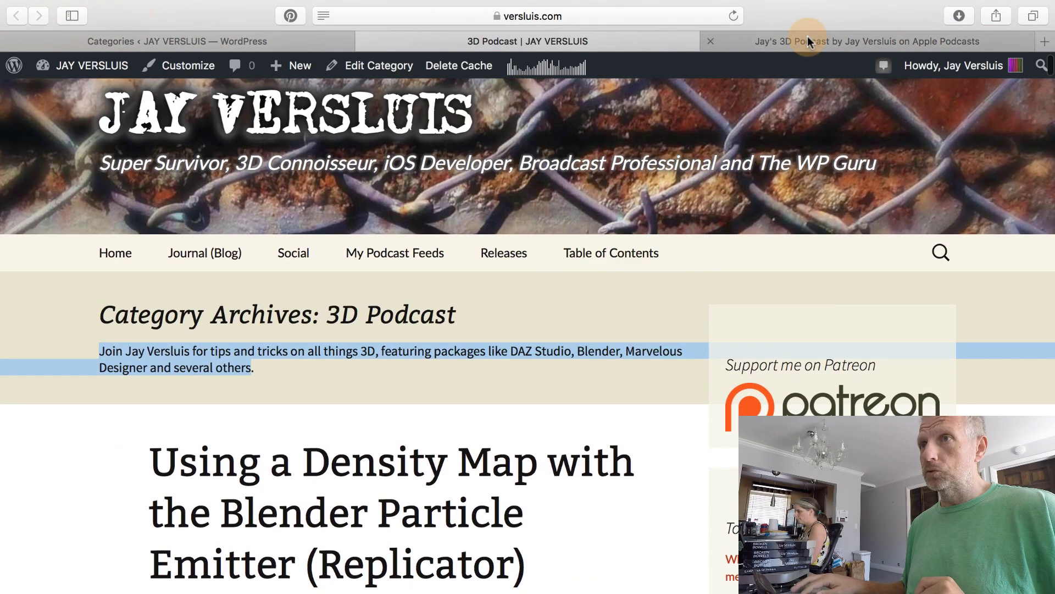
left_click(808, 41)
scroll(14, 392, "up", 3)
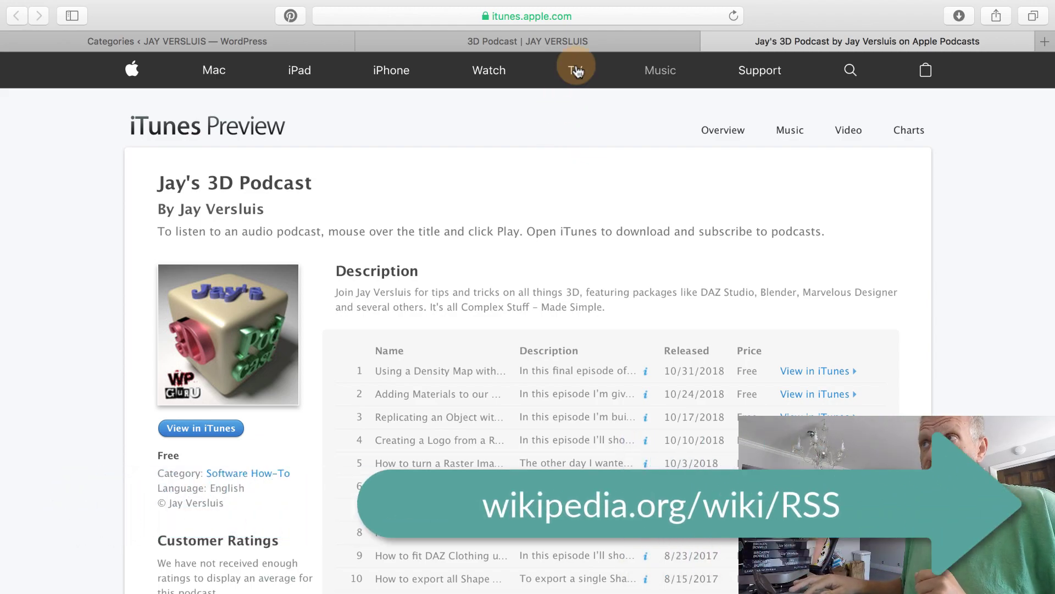
Return to the 3D Podcast archive, deselect the highlighted description and copy the category page's full web address
left_click(596, 42)
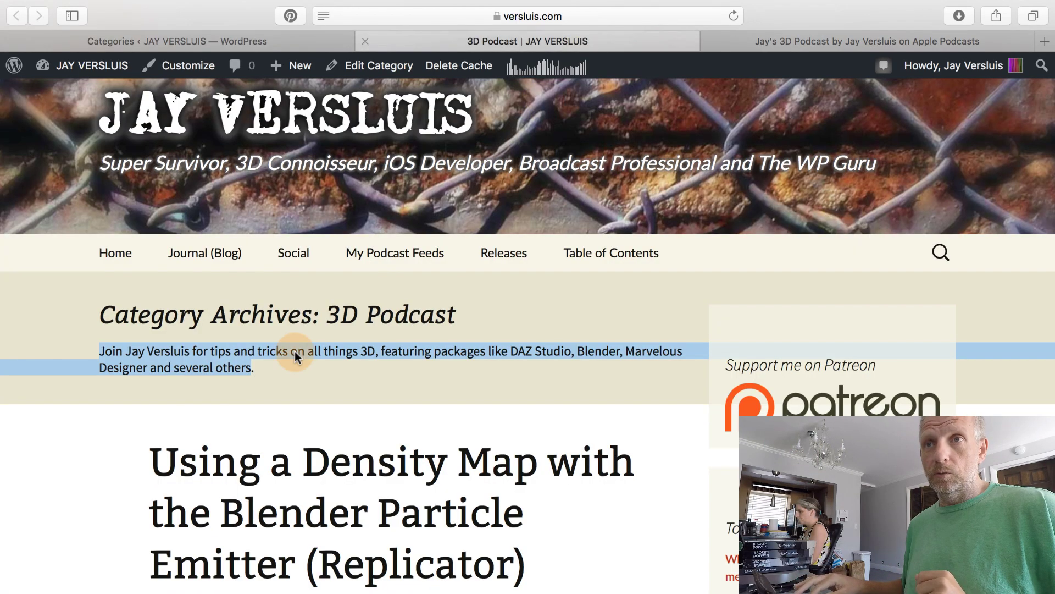
left_click(73, 467)
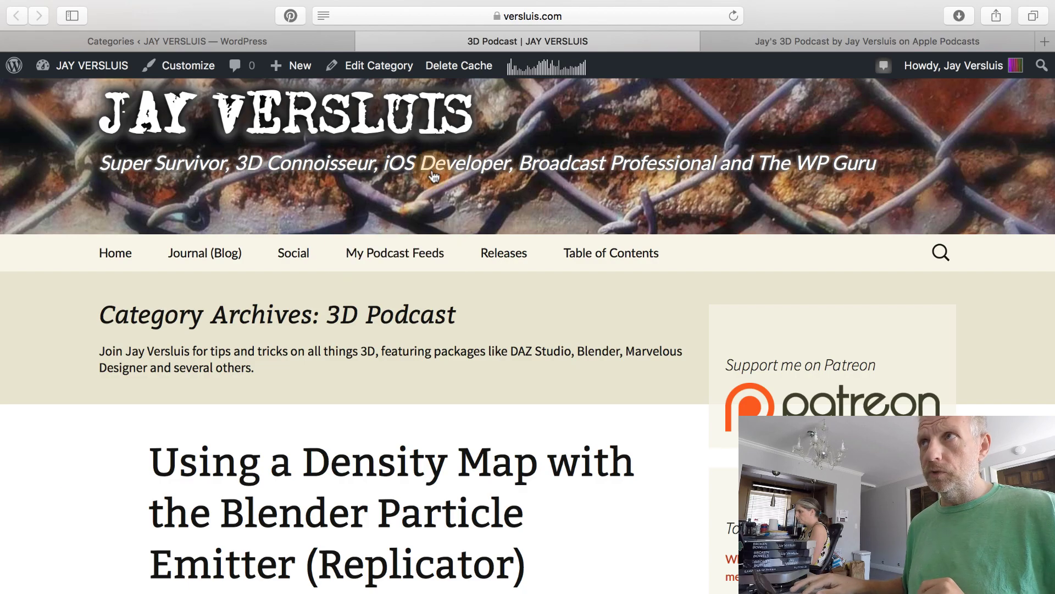
left_click(588, 18)
key("super+c")
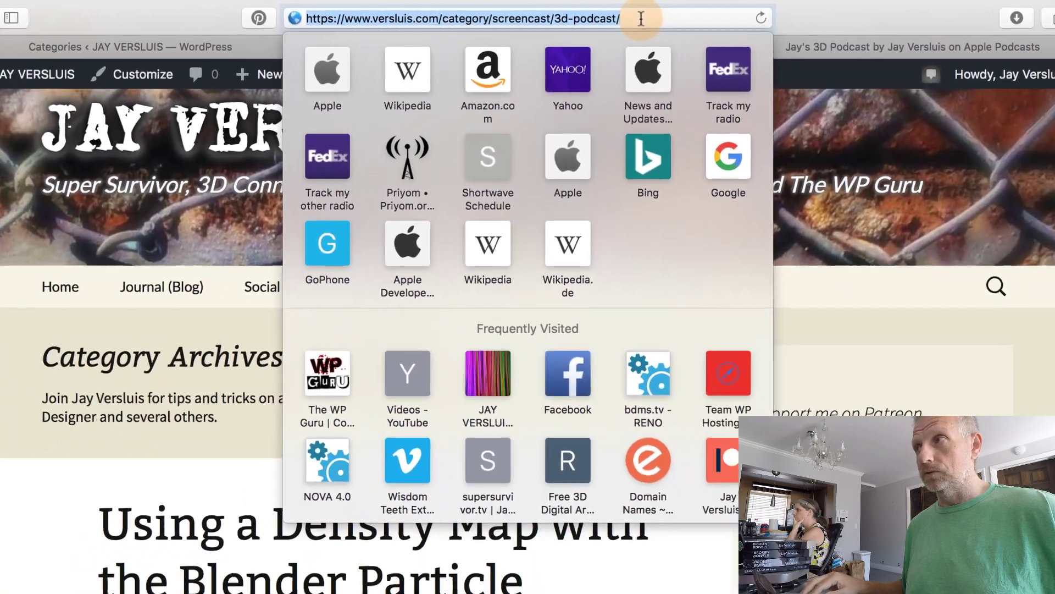
Switch to Firefox, load the copied 3D Podcast category address and look over the archive page
key("super+h")
left_click(266, 578)
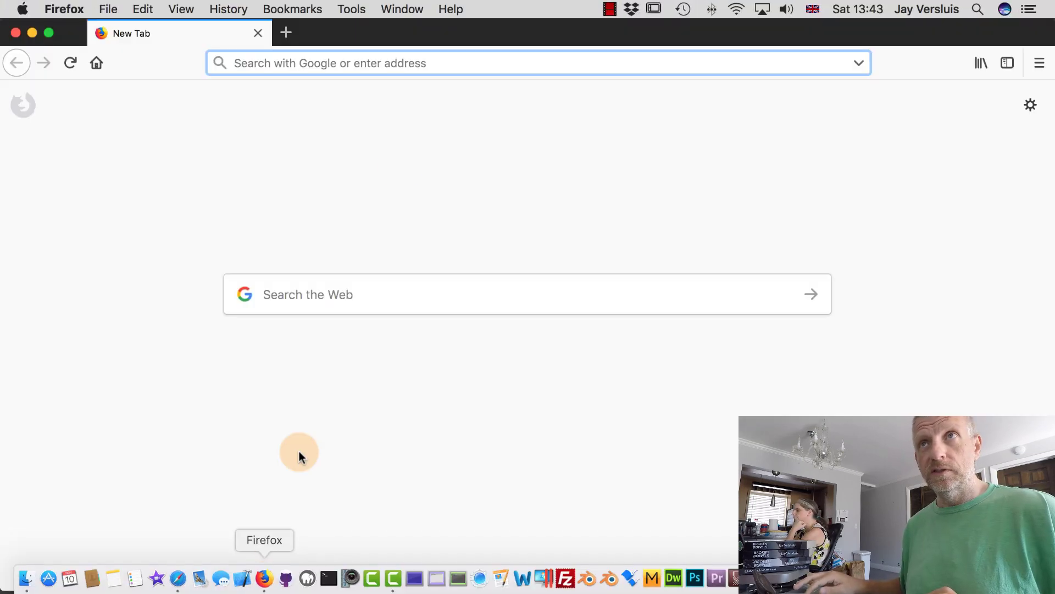
key("super+v")
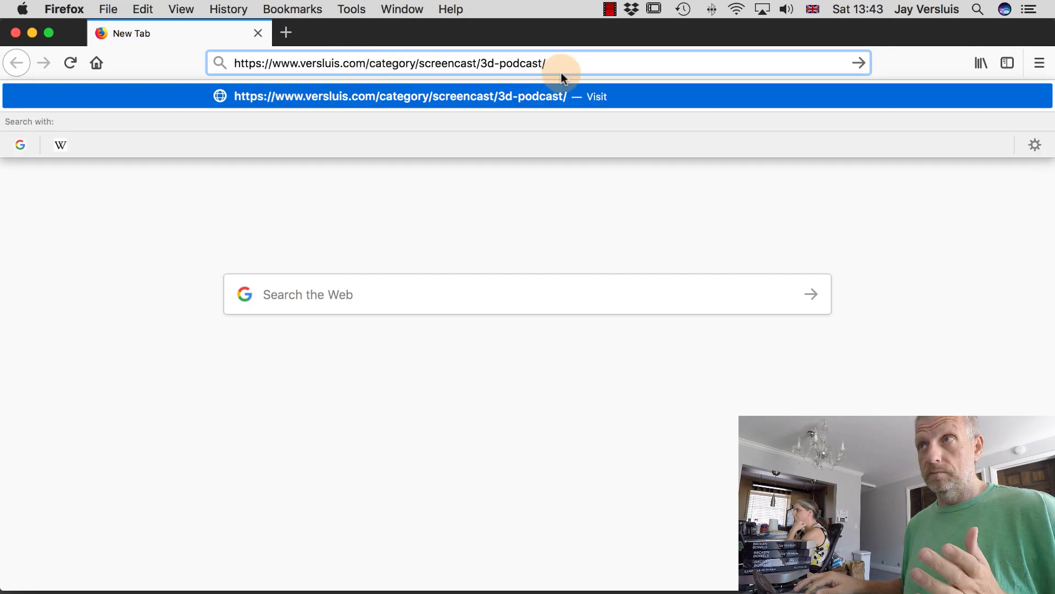
key("Return")
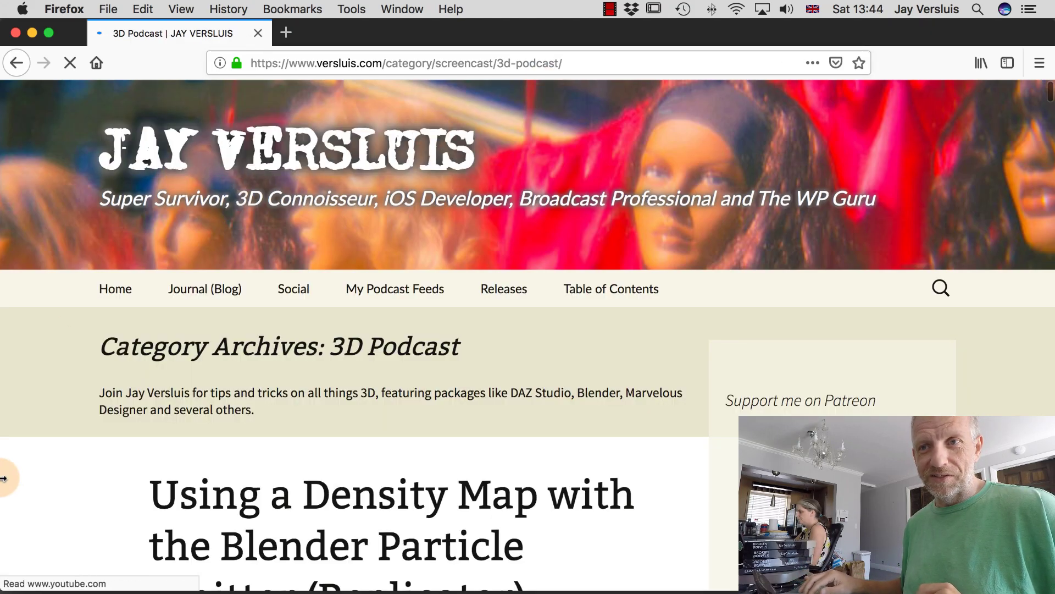
scroll(2, 478, "down", 5)
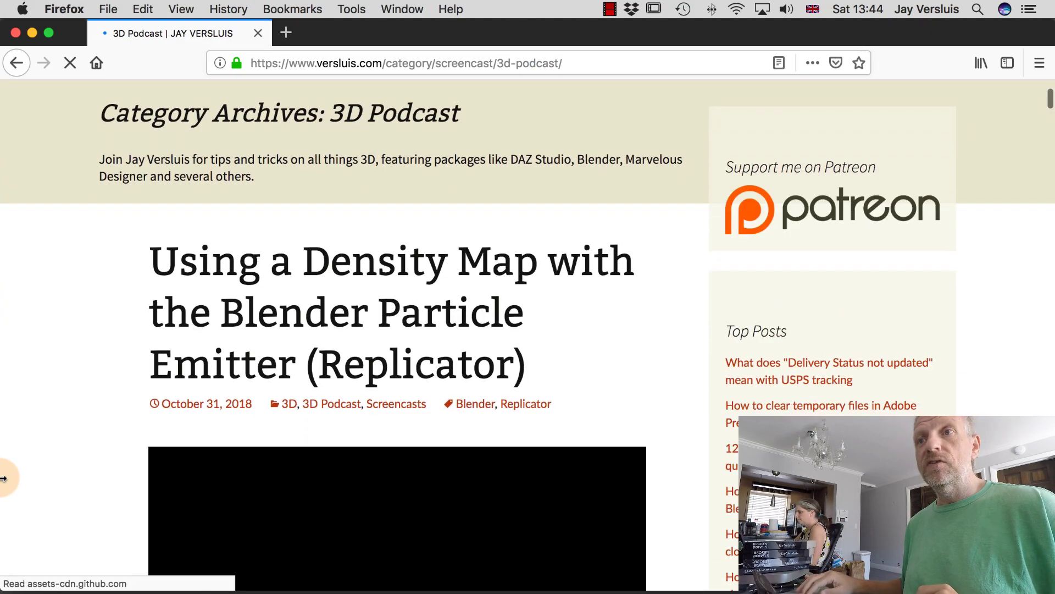
scroll(2, 478, "up", 5)
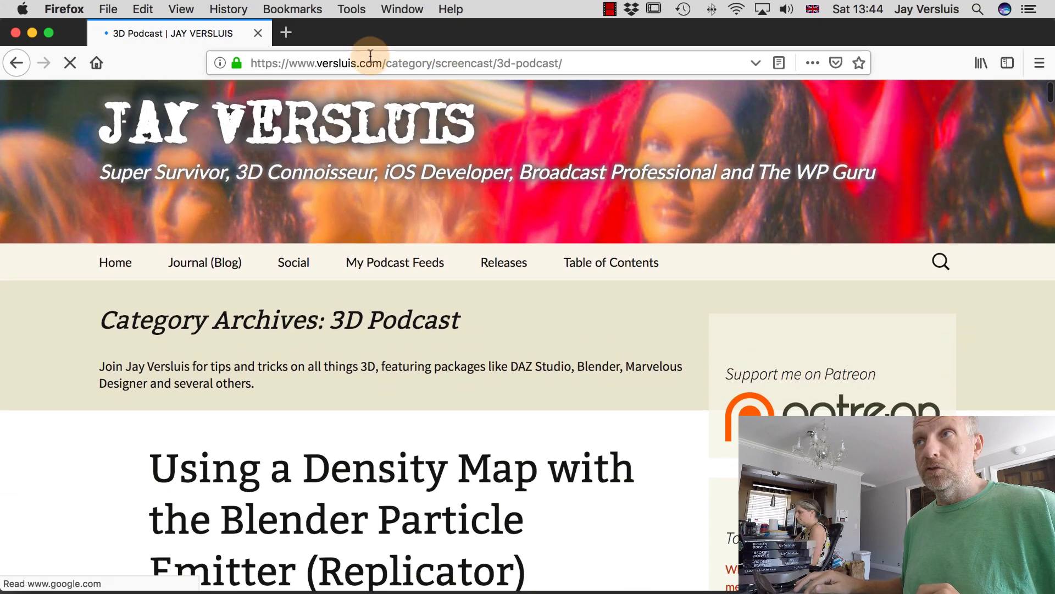
Append "feed" to the 3D Podcast category address and load the category's RSS feed
left_click(597, 63)
key("Right")
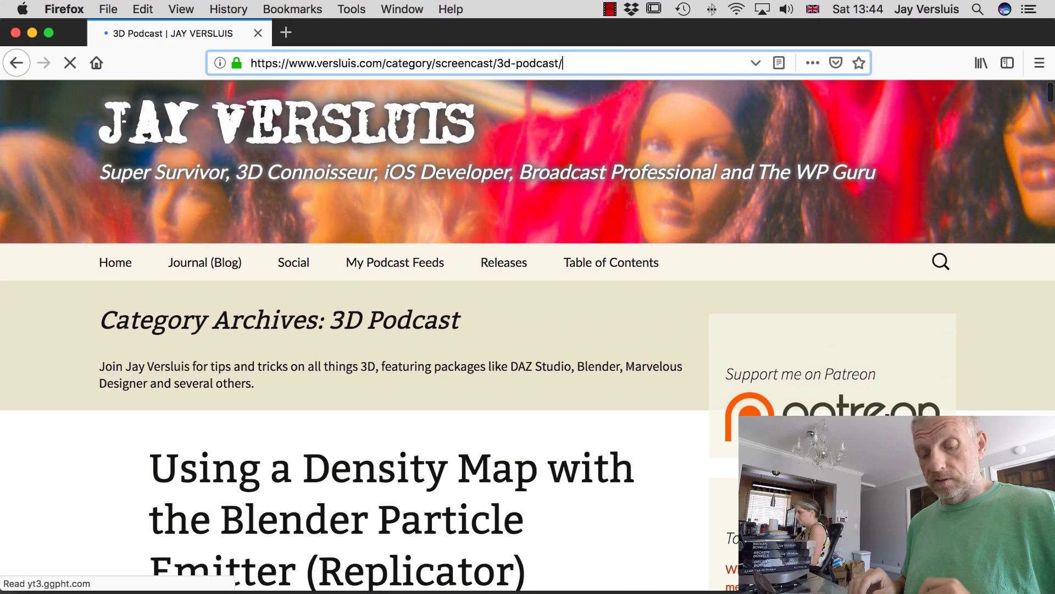
type("feed")
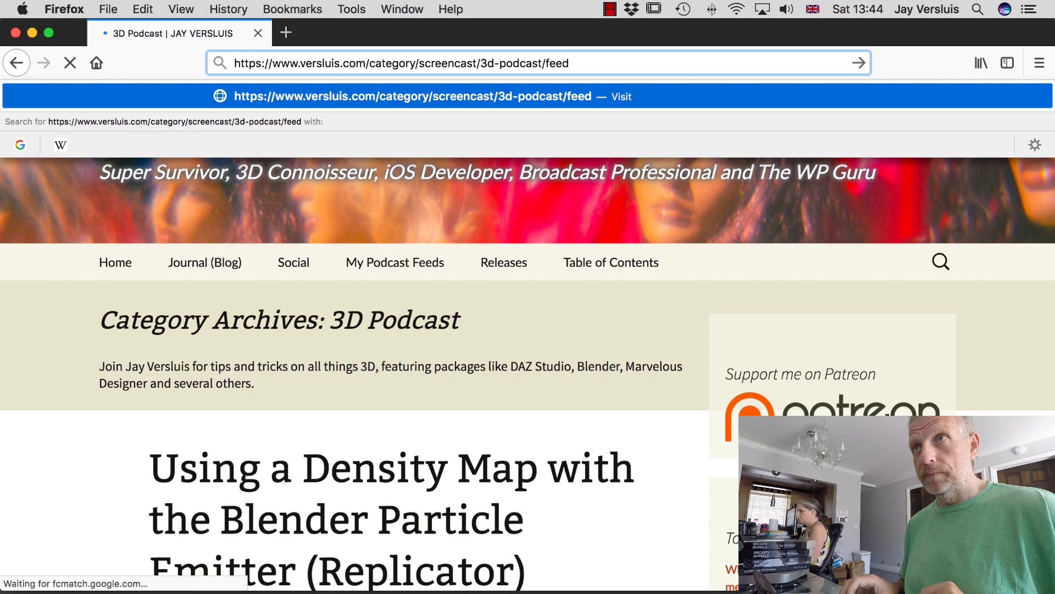
key("Return")
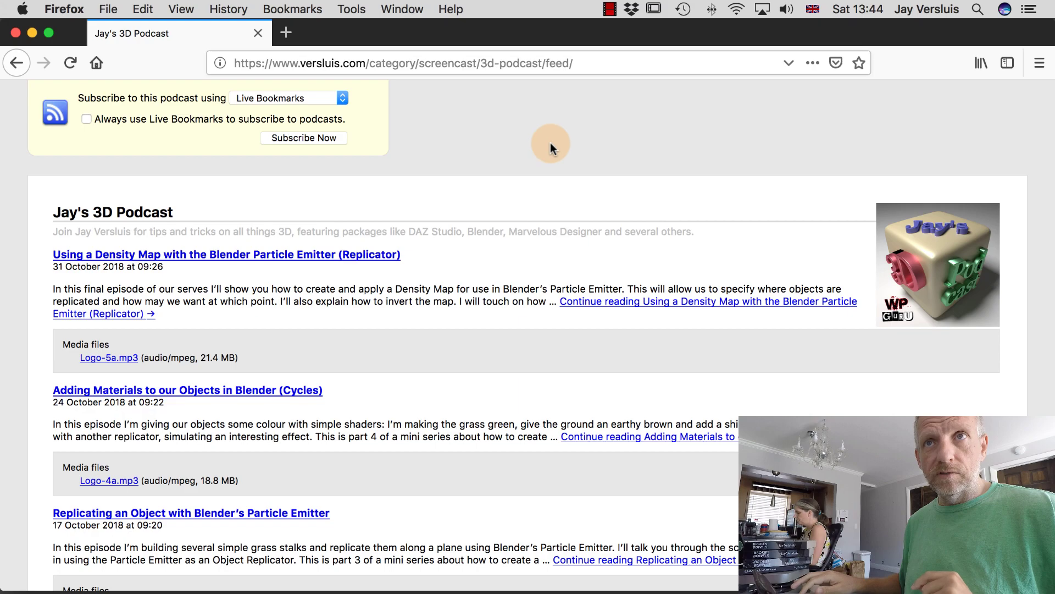
Highlight the feed's title, examine its episodes and attached MP3 files, and highlight "feed" in the web address
left_click_drag(53, 214, 165, 216)
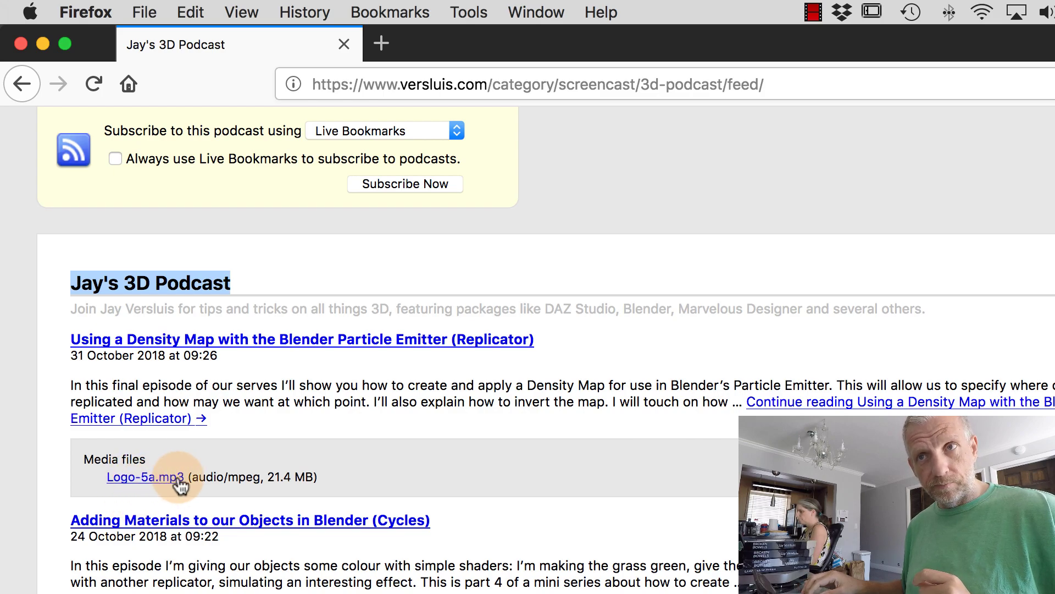
scroll(348, 489, "down", 4)
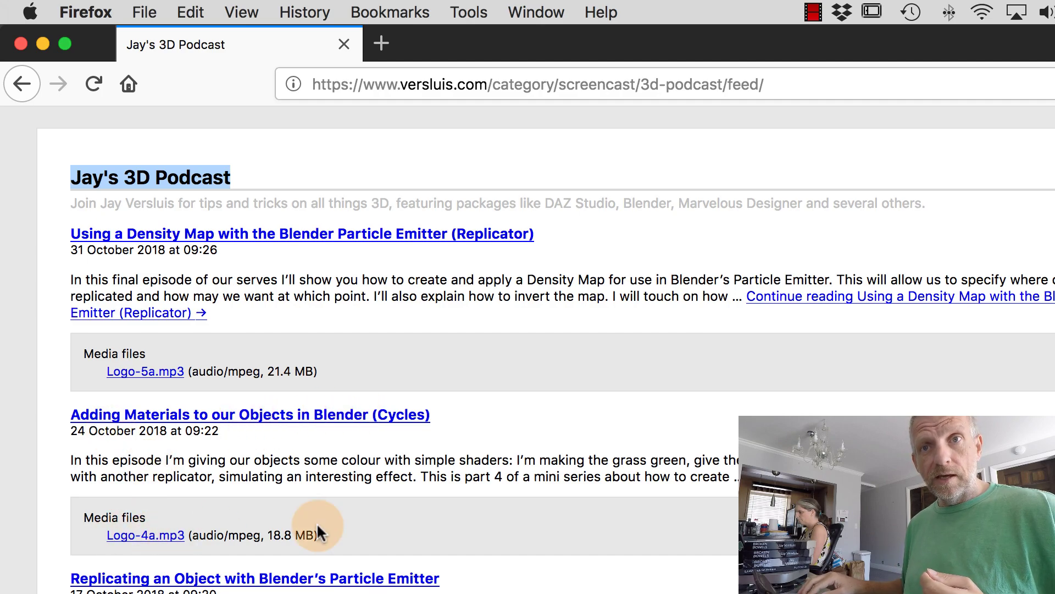
scroll(313, 528, "down", 7)
scroll(470, 479, "down", 20)
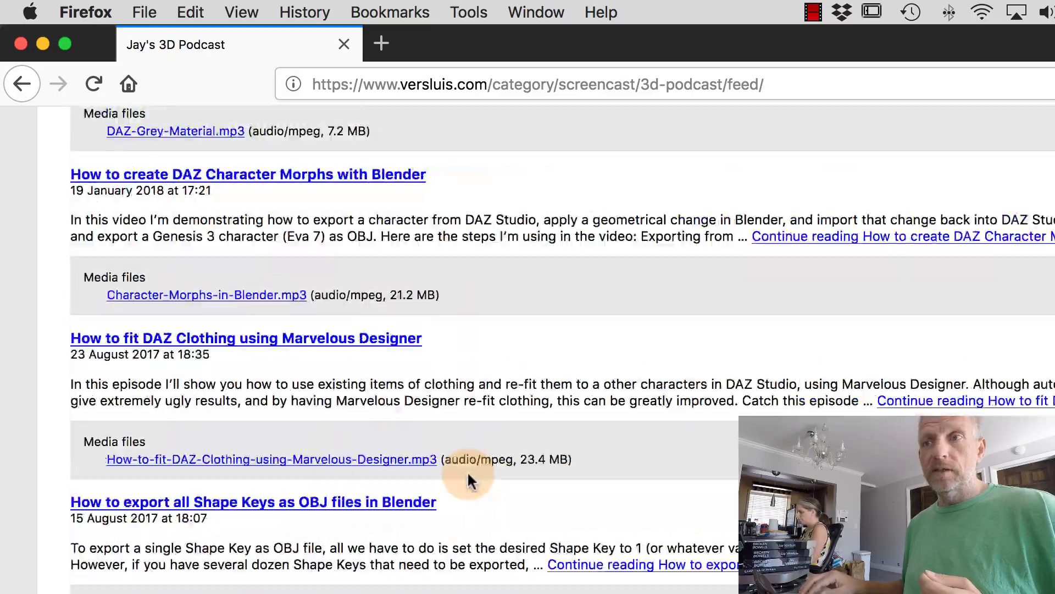
scroll(470, 481, "down", 20)
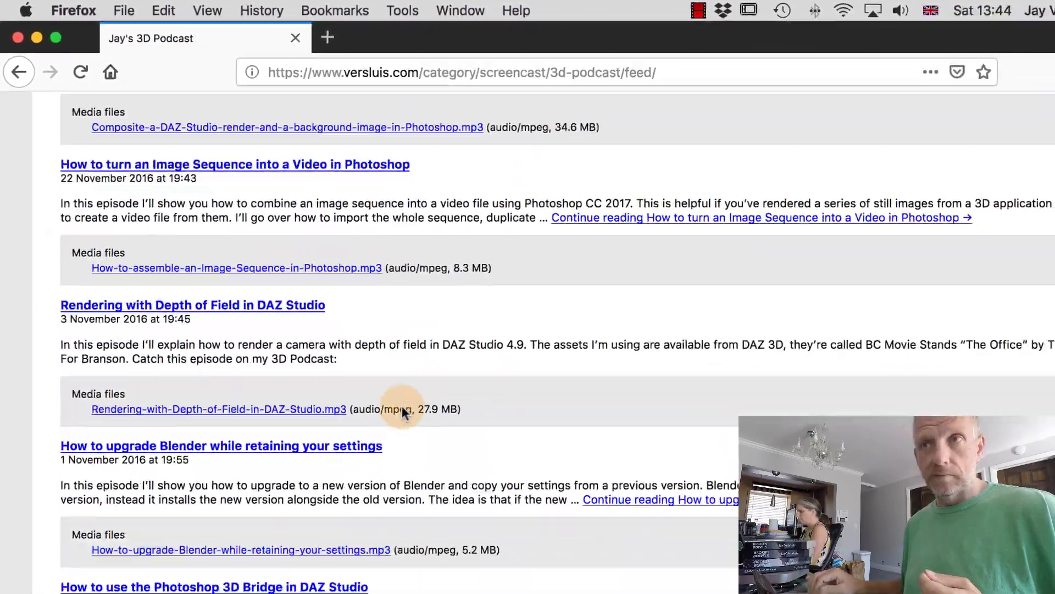
scroll(393, 404, "up", 20)
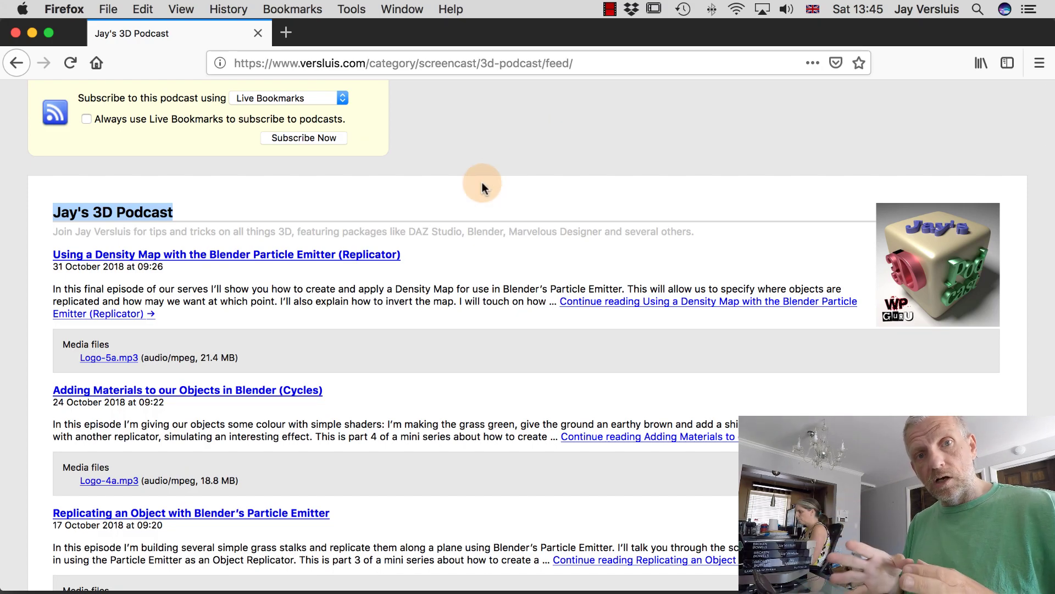
double_click(558, 64)
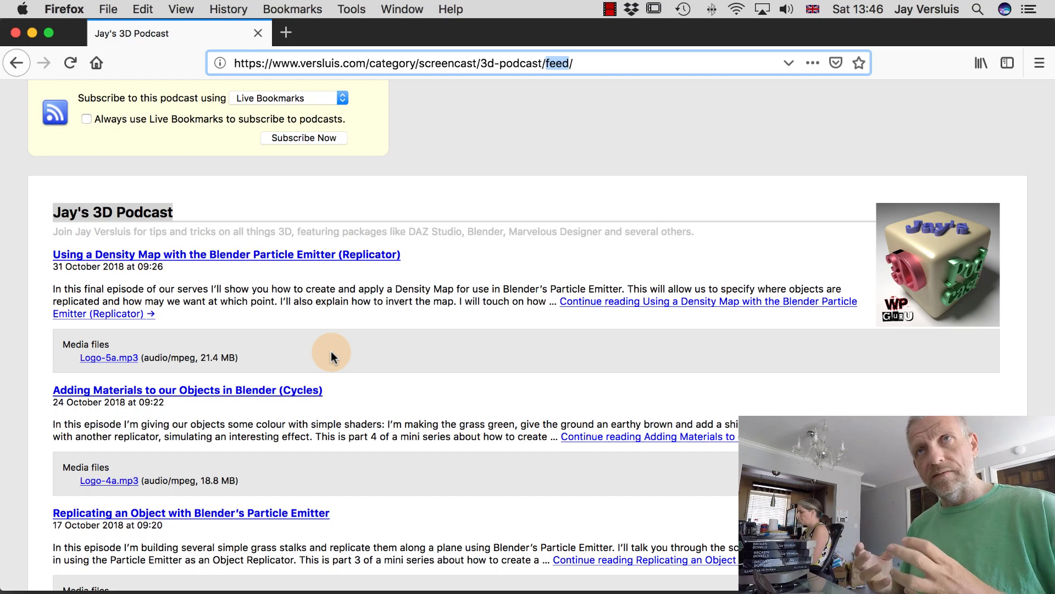
Switch back to Safari and close the 3D Podcast archive and iTunes listing, leaving only the WordPress Categories page open
key("super+Tab")
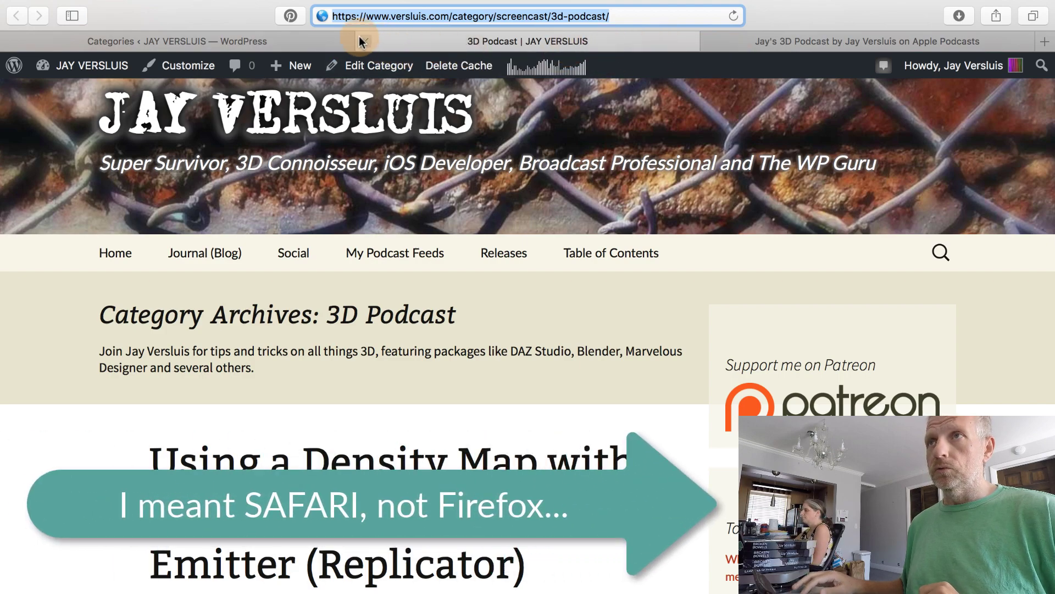
left_click(359, 38)
left_click(368, 40)
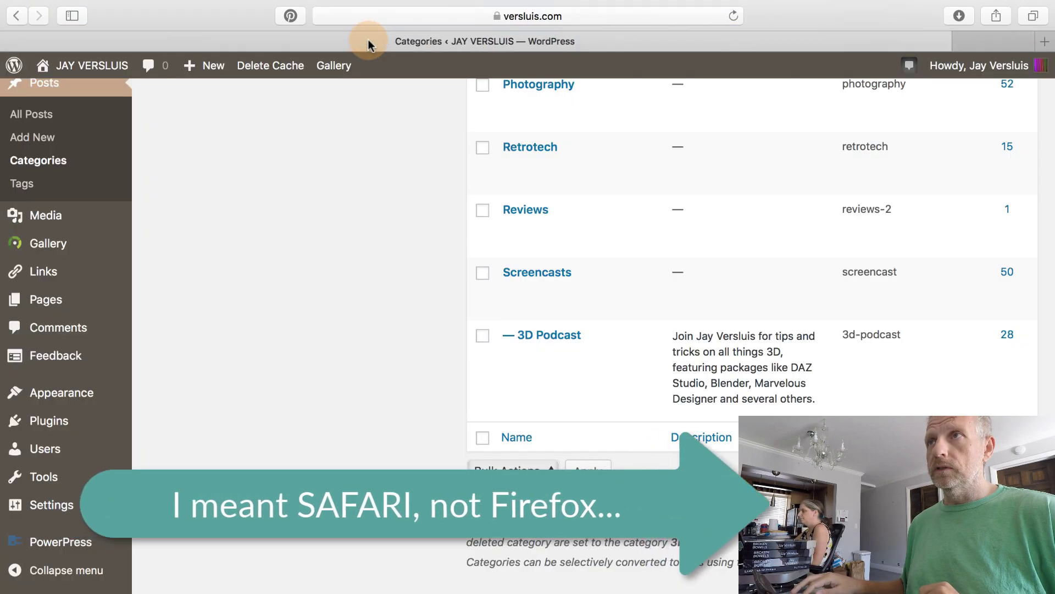
Open the website supersurvivor.tv and look through its home page down to the "Never Give Up" section
left_click(519, 19)
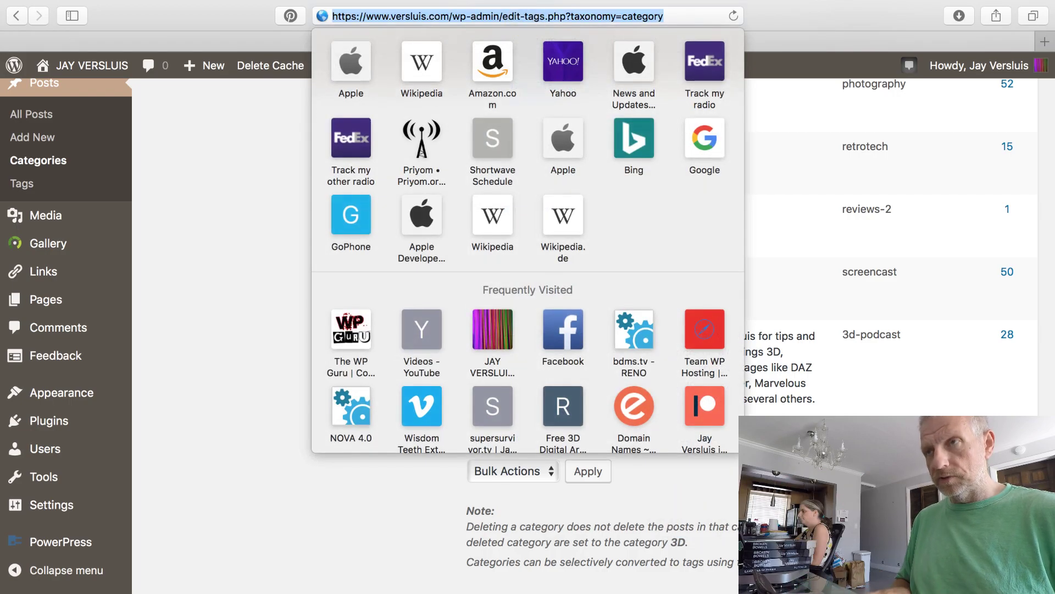
type("supersurvivor.tv")
key("Return")
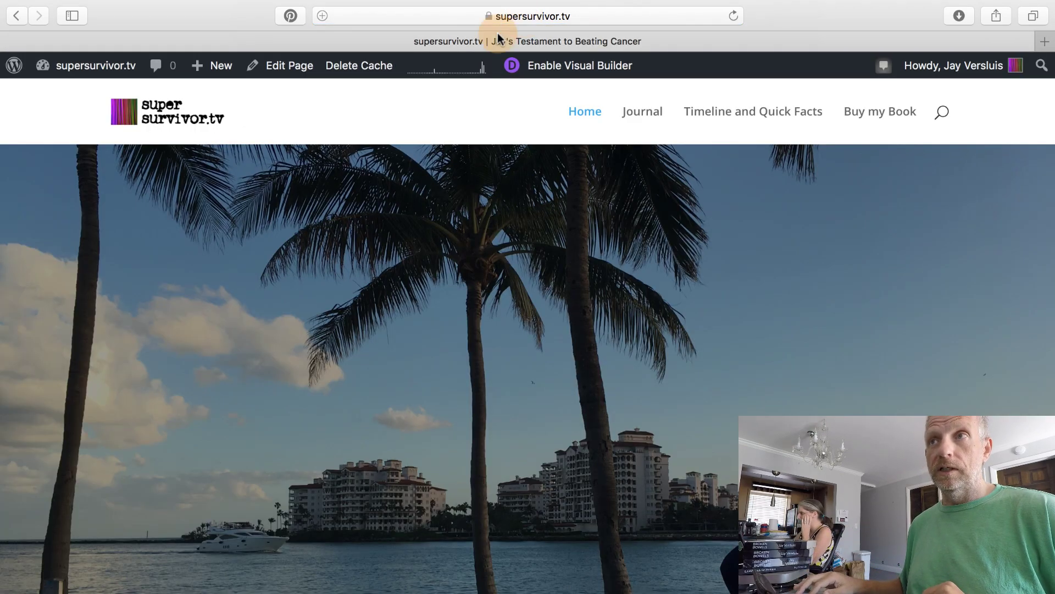
scroll(84, 351, "down", 4)
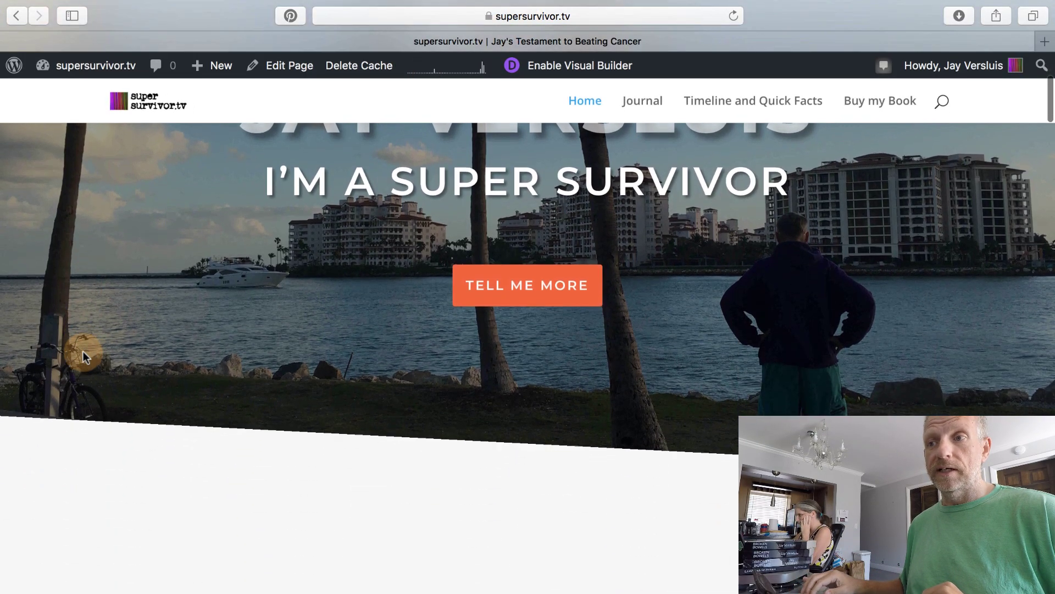
scroll(83, 352, "up", 5)
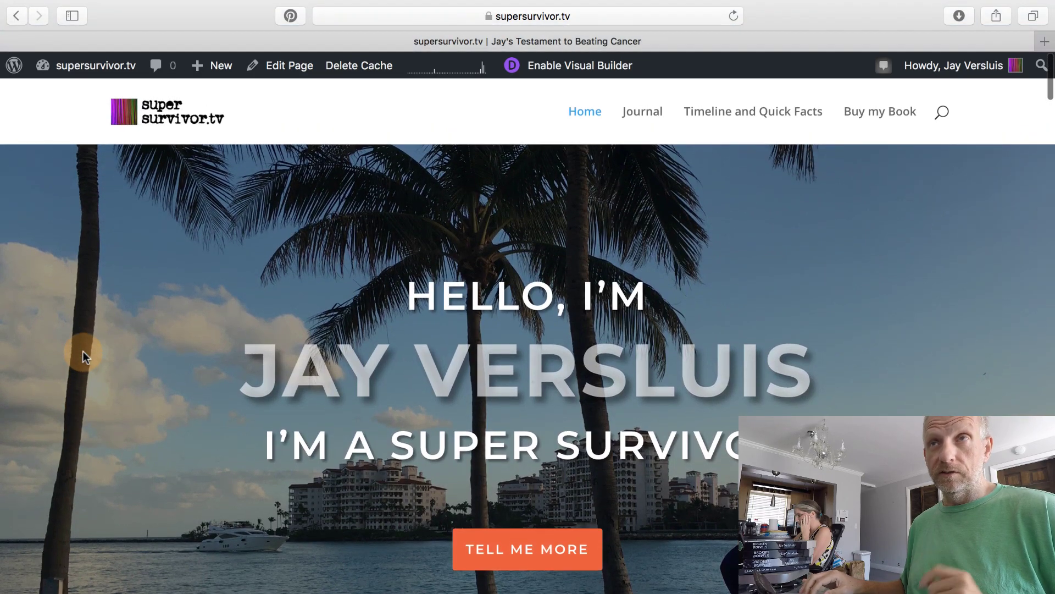
scroll(126, 271, "down", 8)
scroll(126, 272, "down", 4)
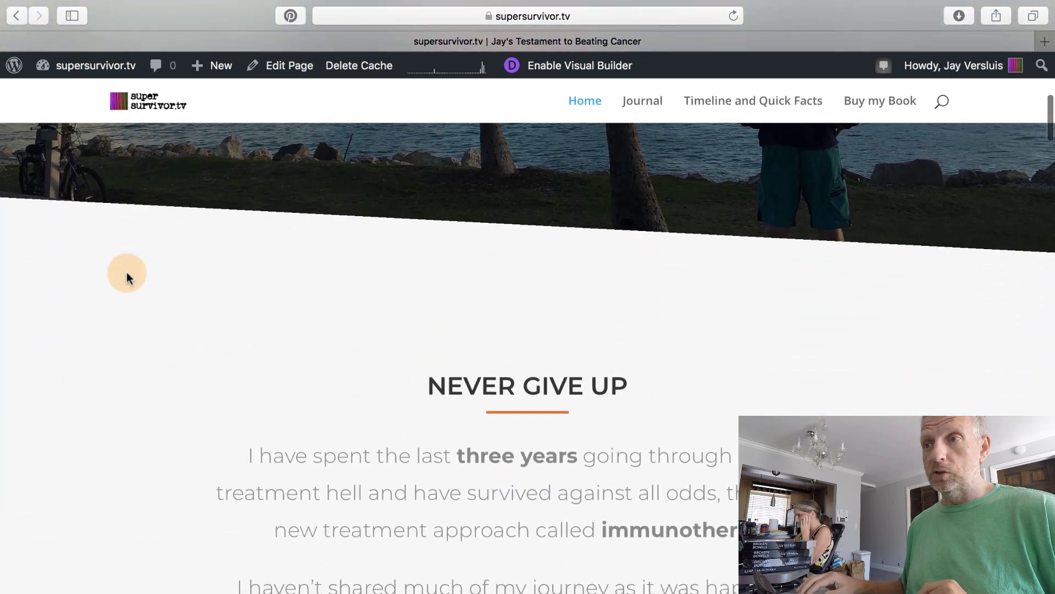
Open the Journal page of supersurvivor.tv, examine its list of blog posts and return to the newest post
left_click(584, 102)
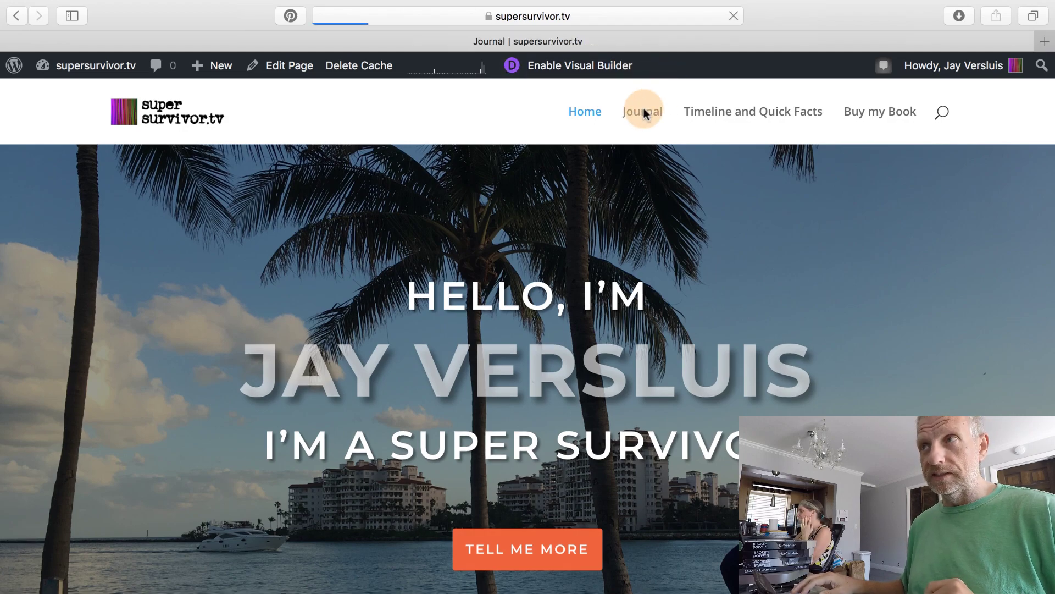
scroll(51, 393, "down", 15)
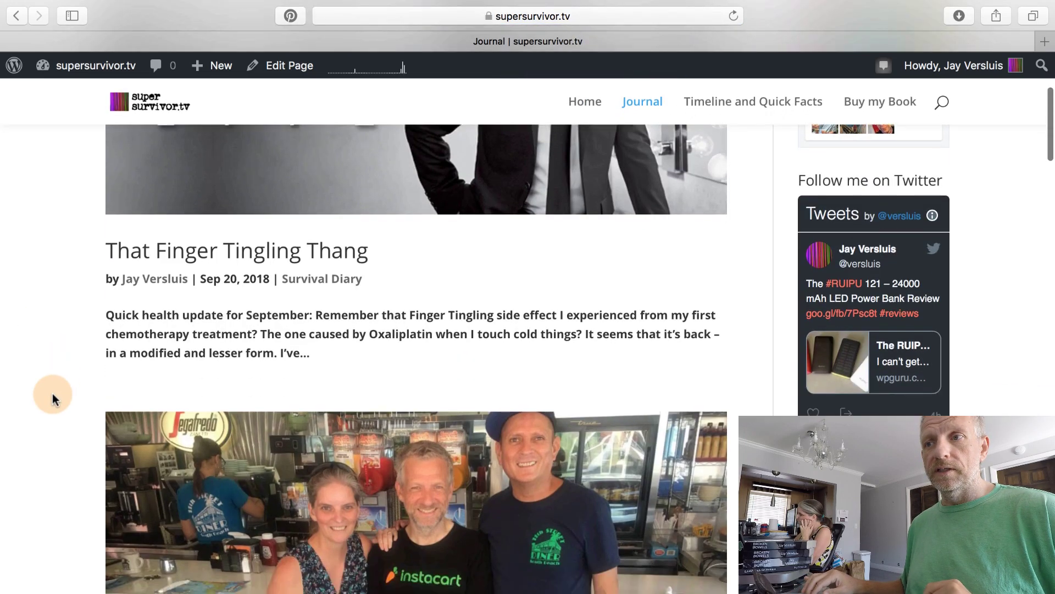
scroll(51, 393, "down", 13)
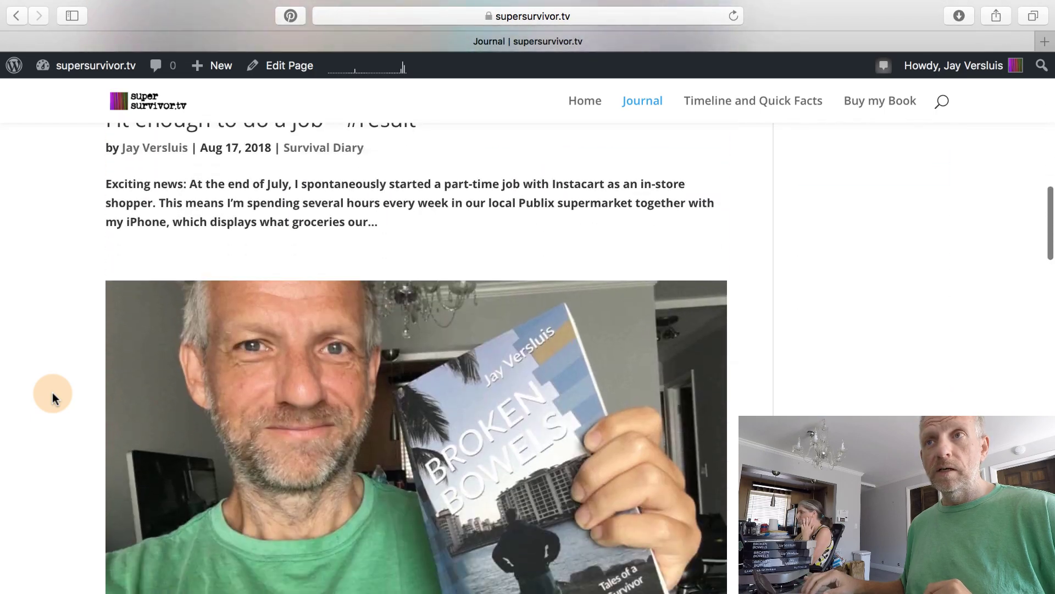
scroll(52, 393, "down", 5)
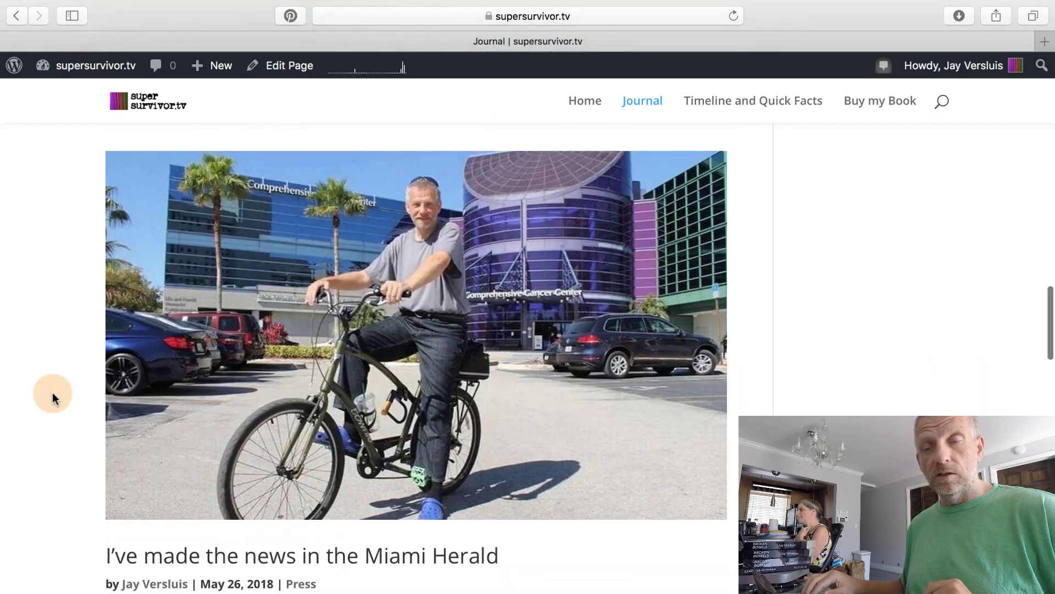
scroll(52, 392, "up", 20)
scroll(52, 393, "up", 5)
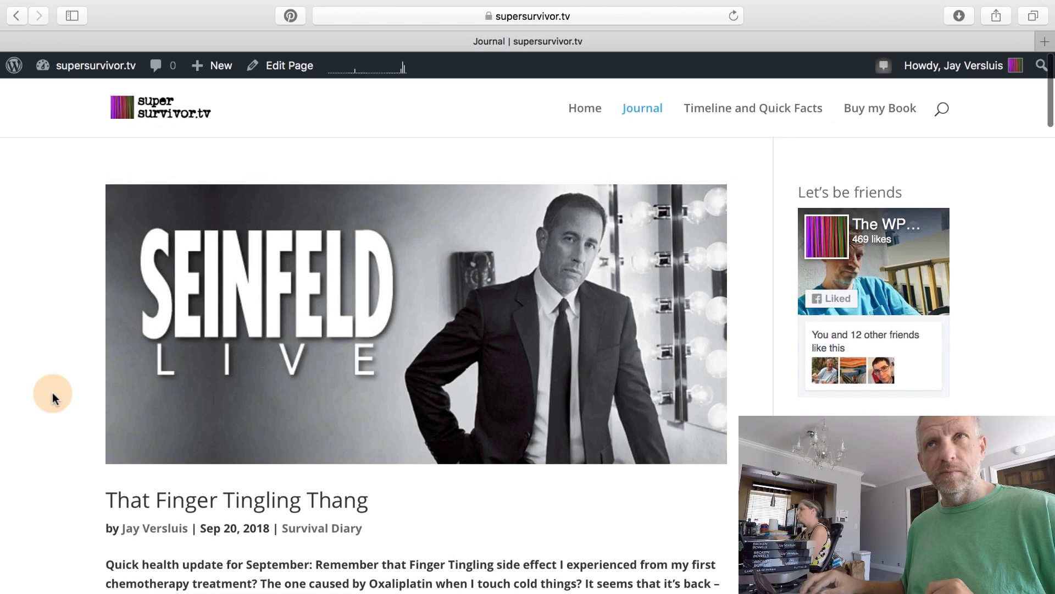
Open the supersurvivor.tv WordPress dashboard and look through the list of all posts
mouse_move(110, 68)
left_click(77, 94)
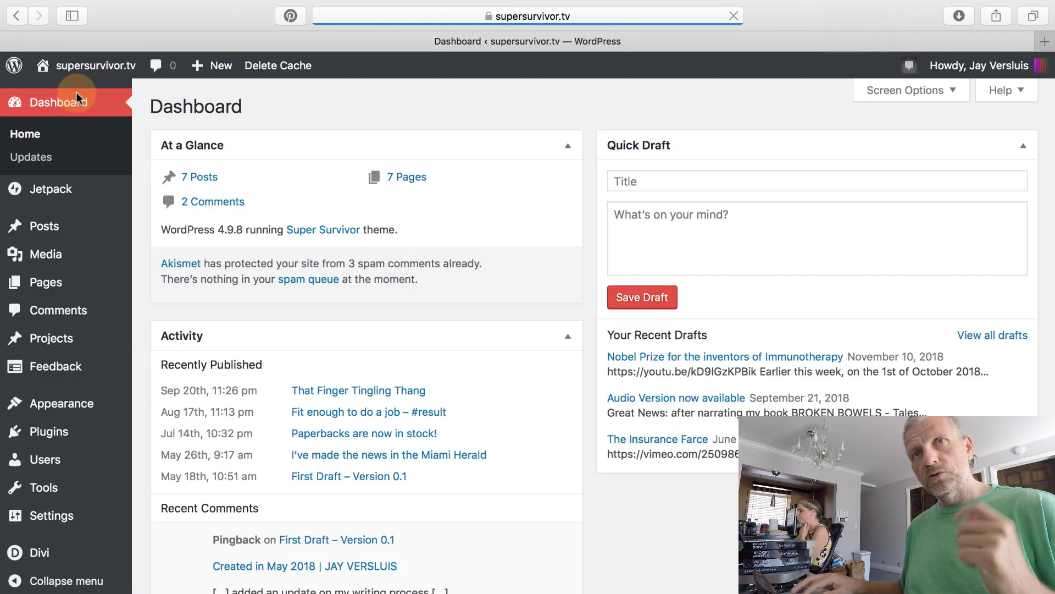
mouse_move(55, 226)
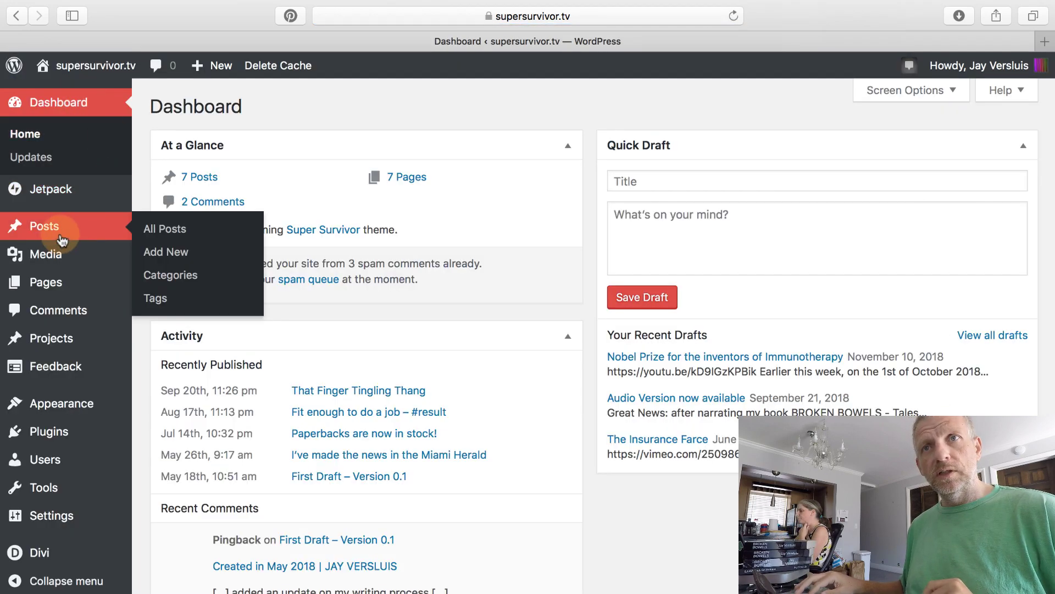
left_click(163, 231)
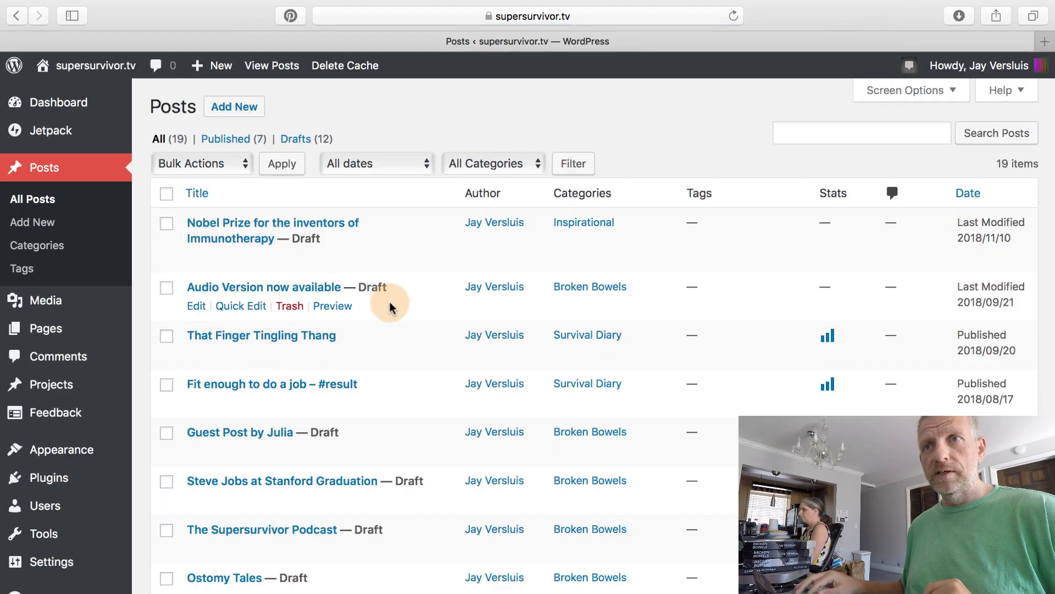
scroll(365, 390, "down", 2)
scroll(365, 388, "up", 2)
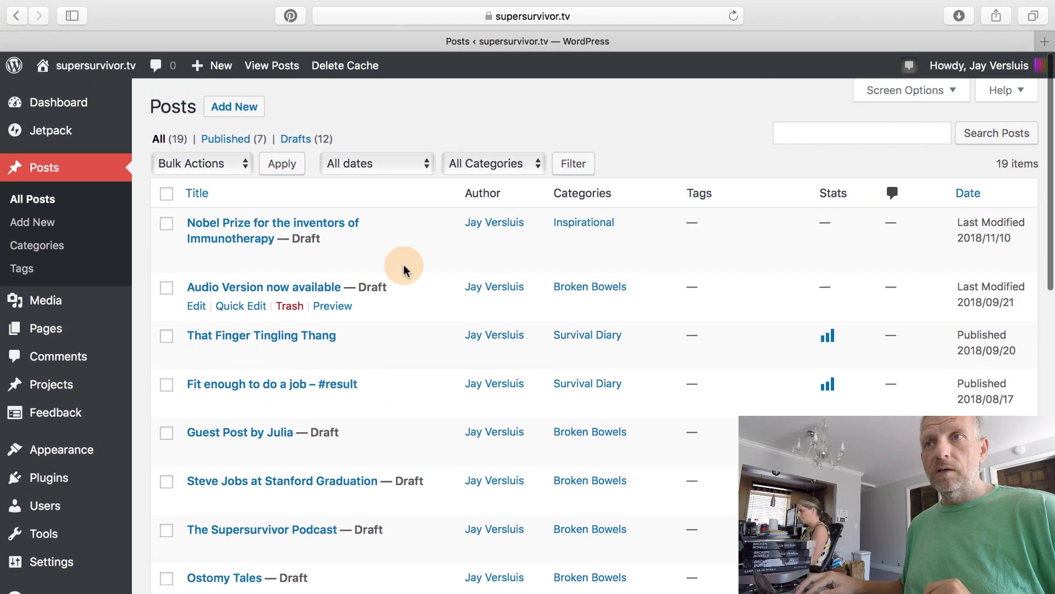
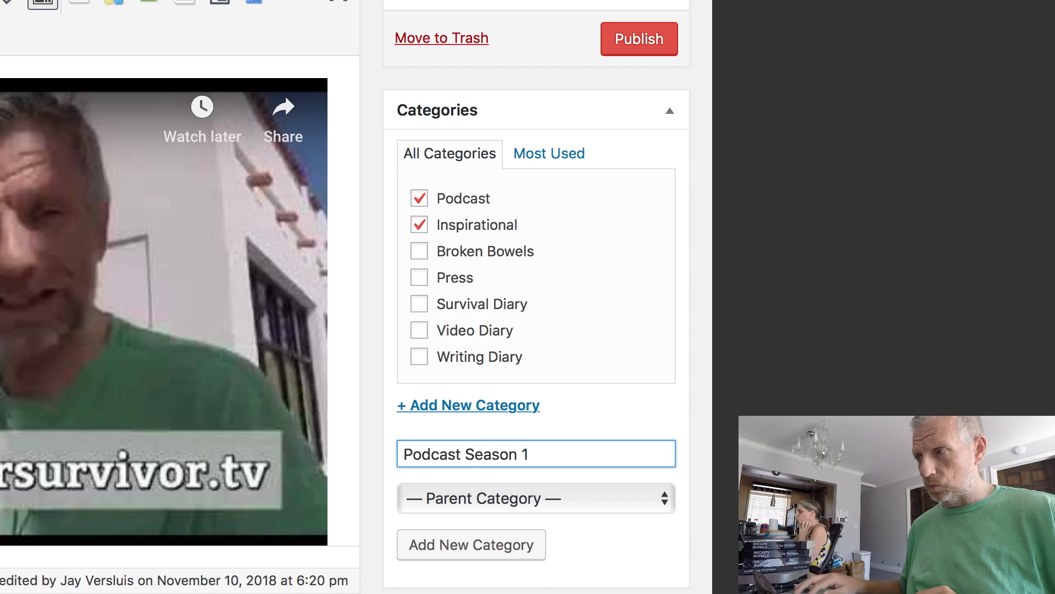
Add the new category Podcast Season 1 to the post with Podcast as its parent category
left_click(552, 499)
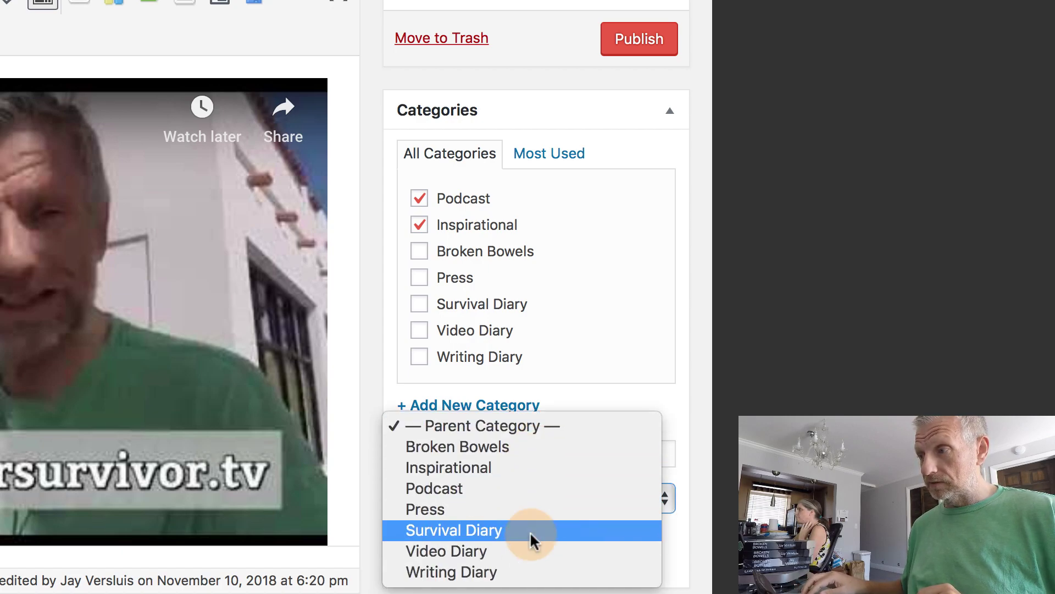
left_click(484, 492)
left_click(470, 552)
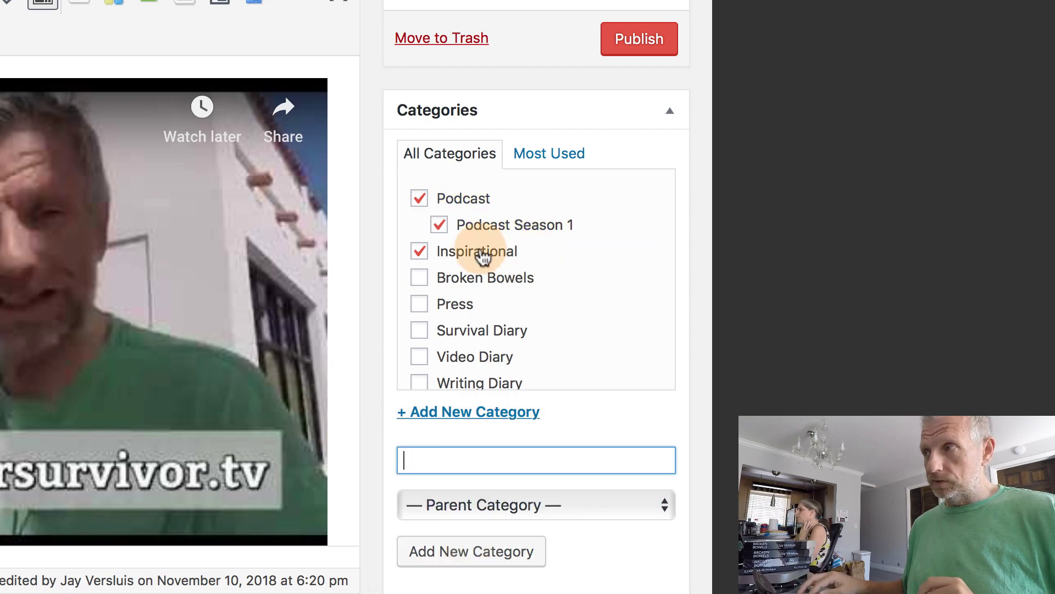
Remove the parent category Podcast from the post, keeping Podcast Season 1 and Inspirational, and save the draft
left_click(421, 199)
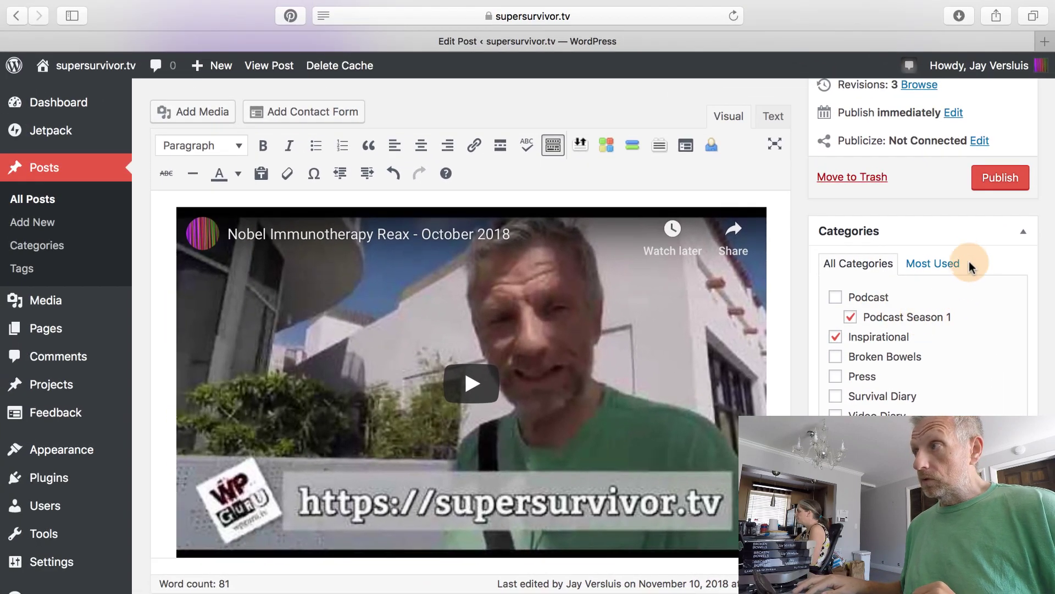
scroll(926, 250, "up", 2)
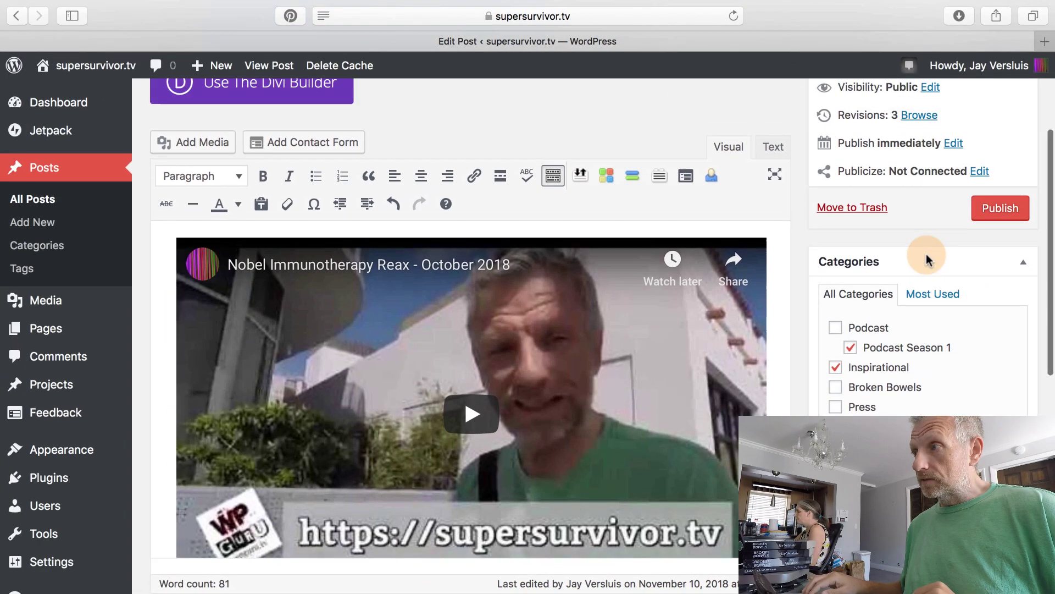
scroll(926, 254, "up", 5)
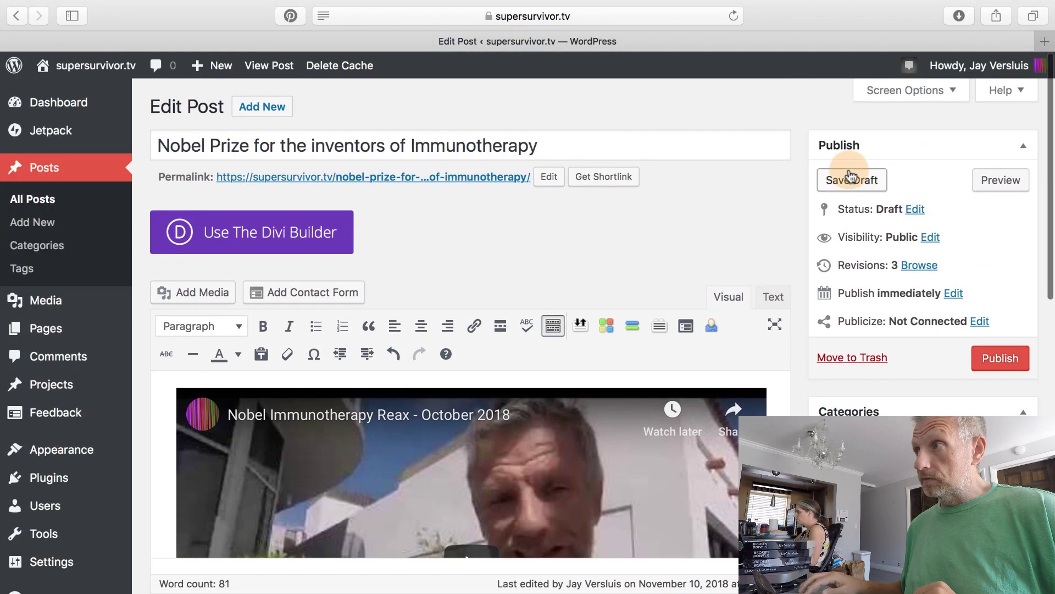
left_click(850, 179)
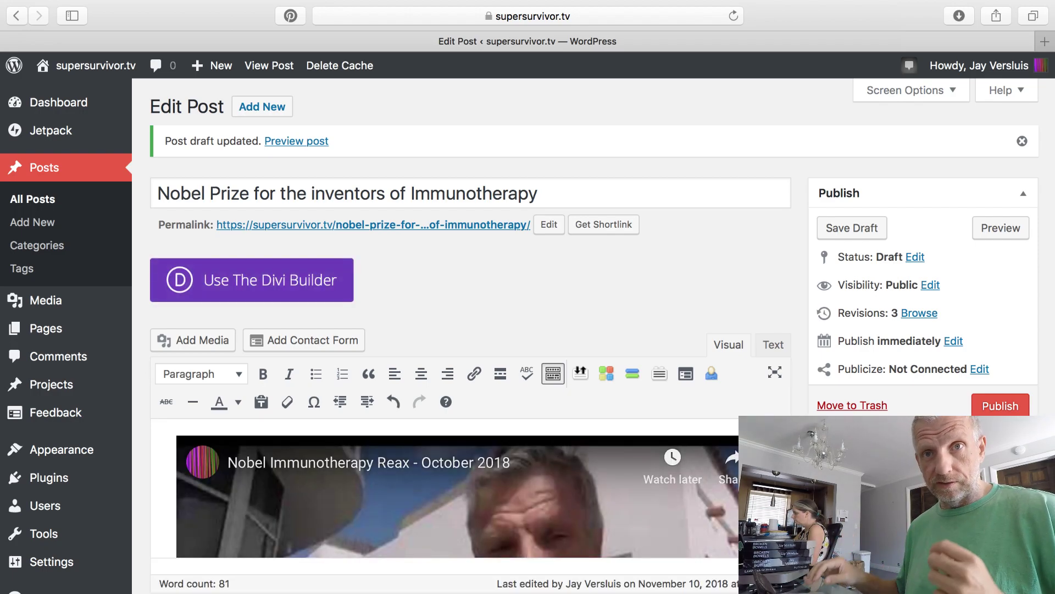
Open the site's list of installed plugins and look through it
scroll(569, 432, "down", 3)
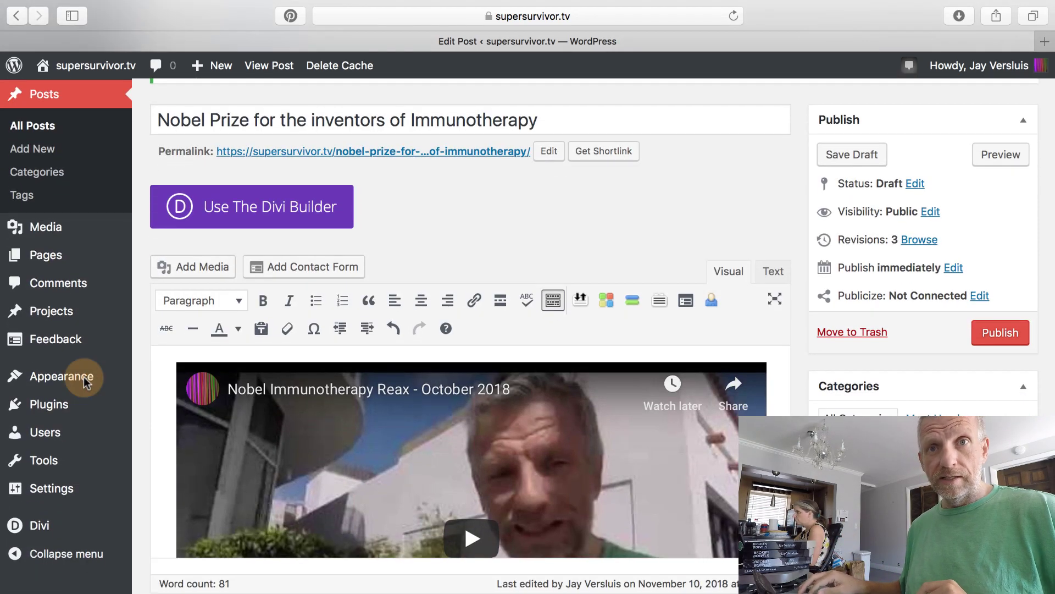
left_click(47, 412)
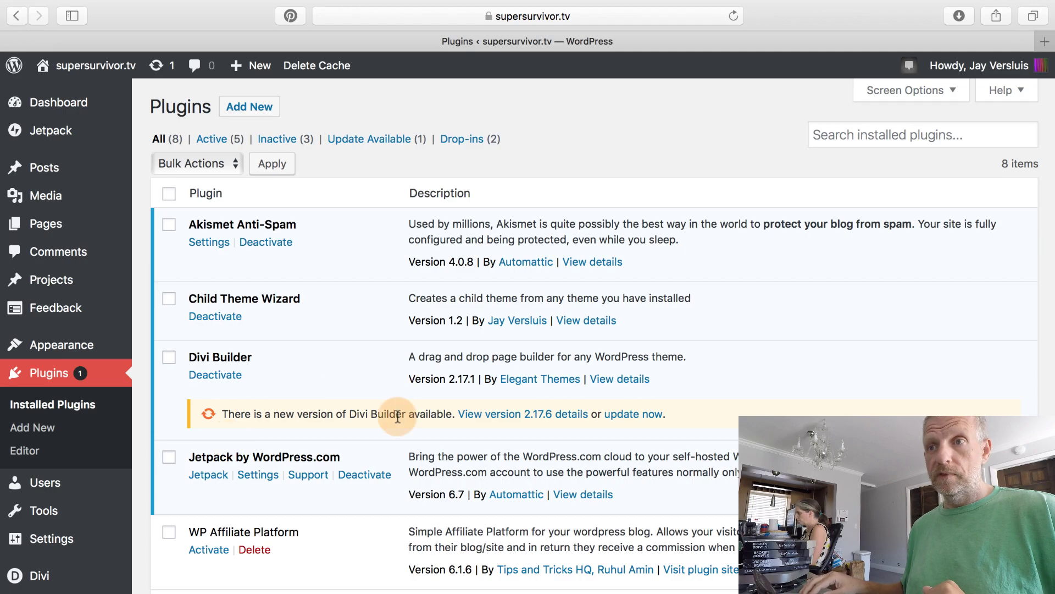
scroll(394, 412, "down", 10)
scroll(397, 421, "up", 10)
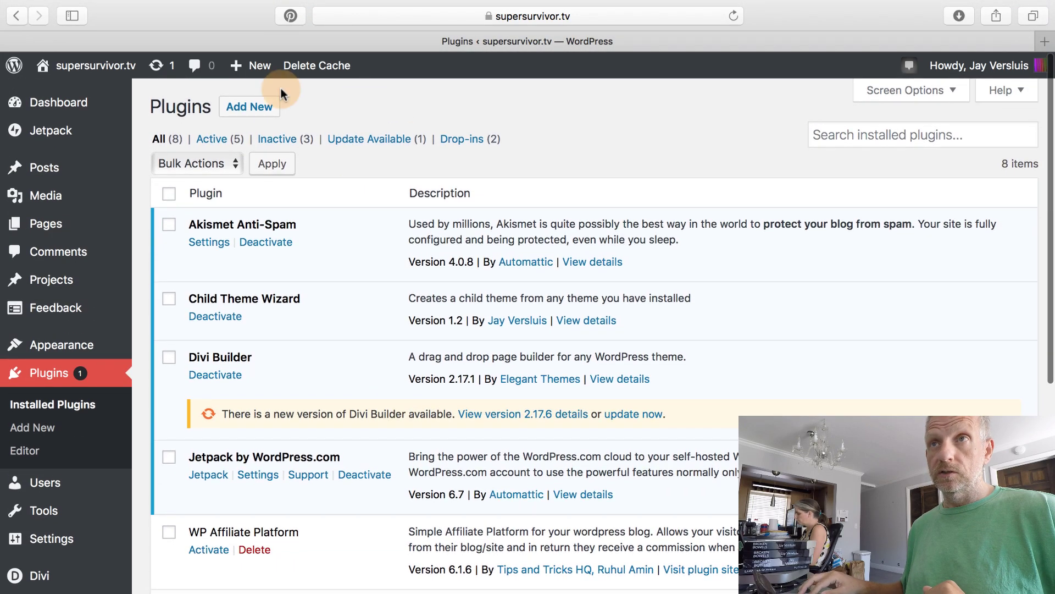
Search the plugin directory for "powerpress", install and activate the PowerPress Podcasting plugin by Blubrry, and dismiss its announcement
left_click(243, 109)
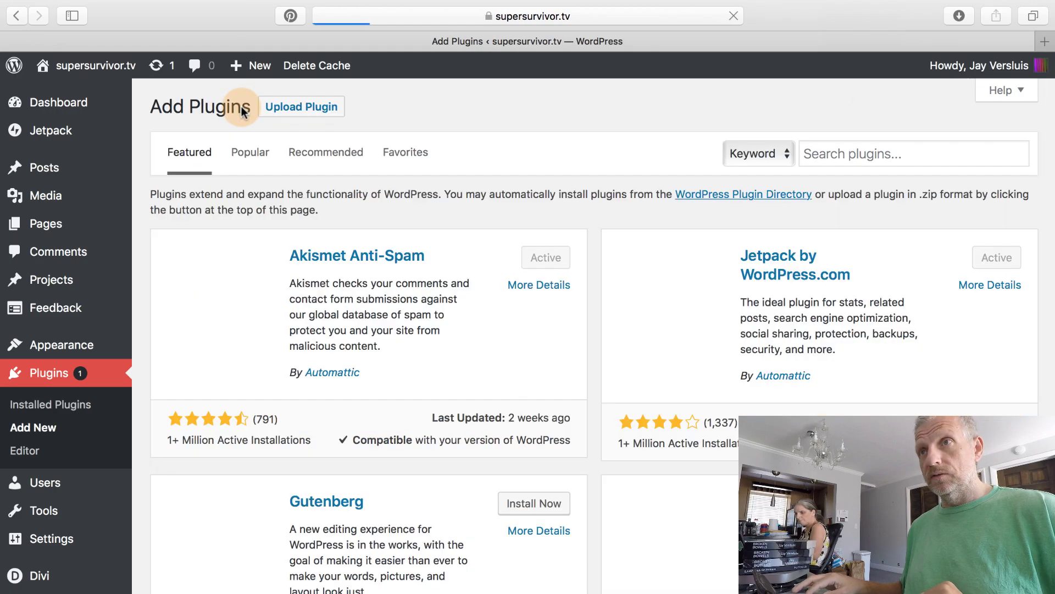
left_click(855, 156)
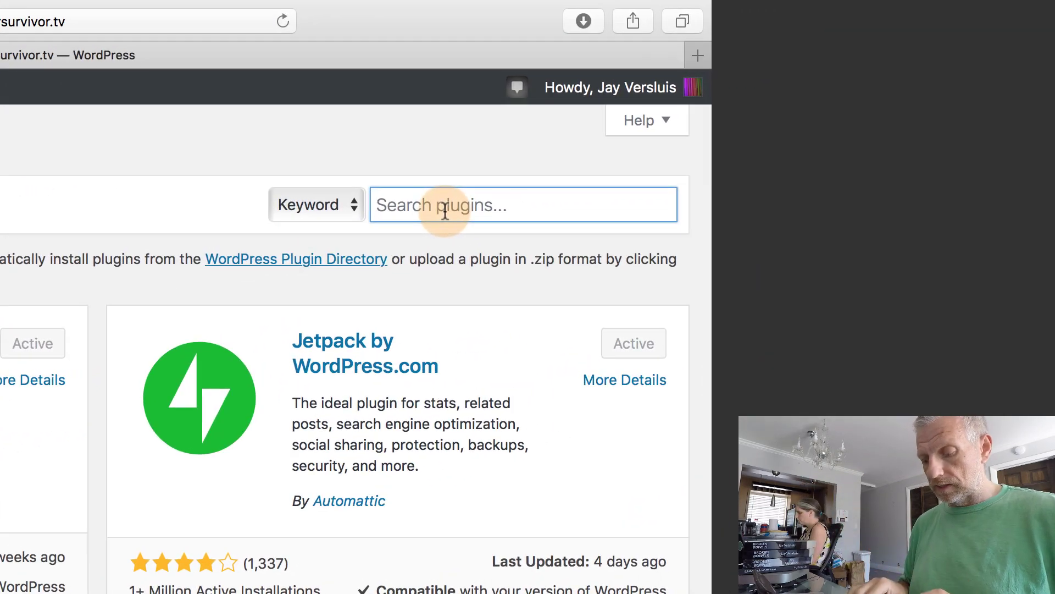
type("powerpress")
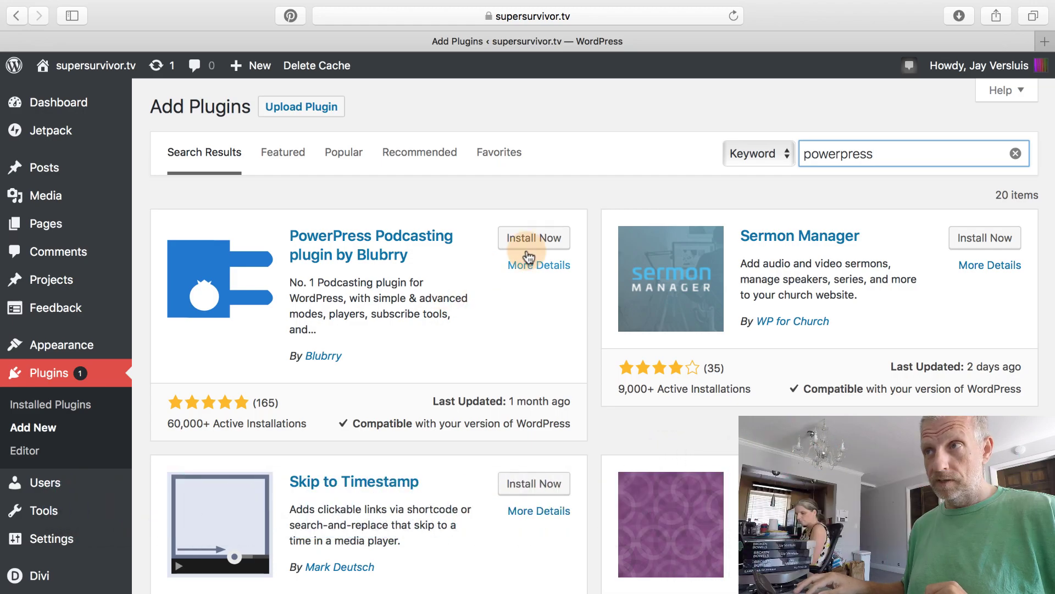
left_click(545, 239)
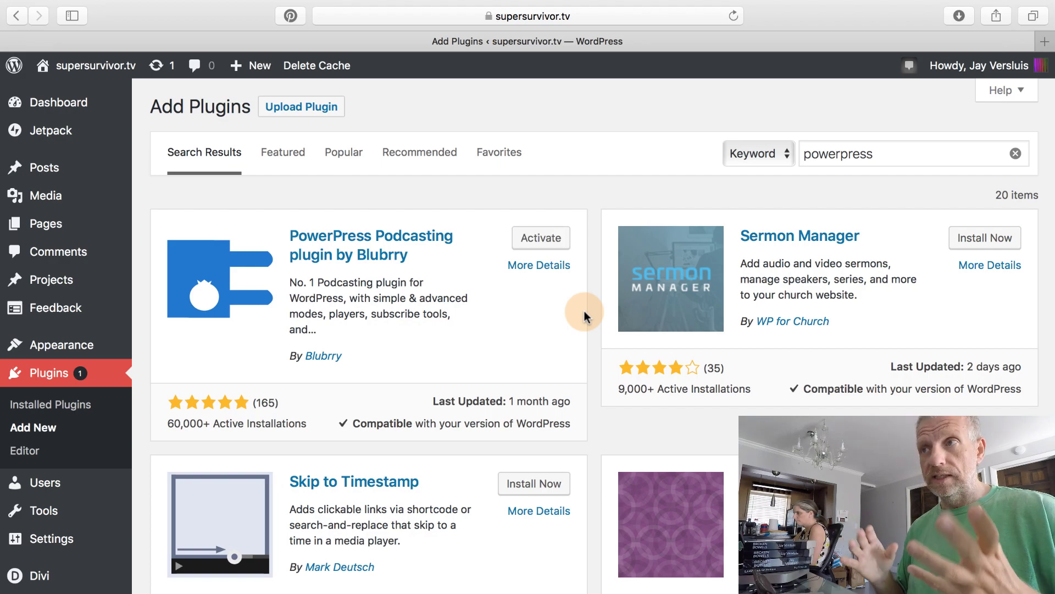
left_click(547, 241)
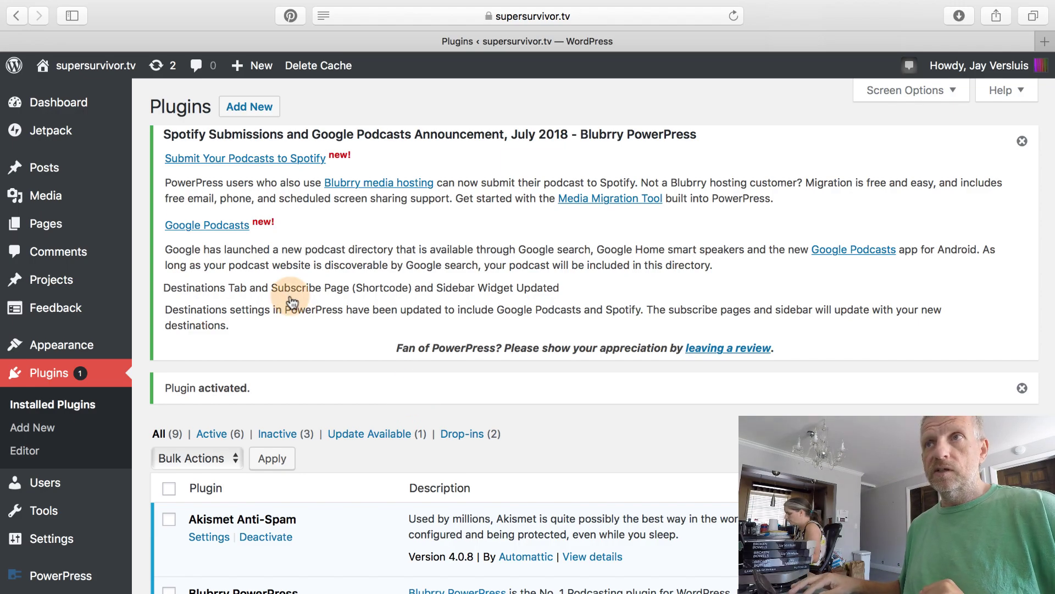
left_click(1023, 142)
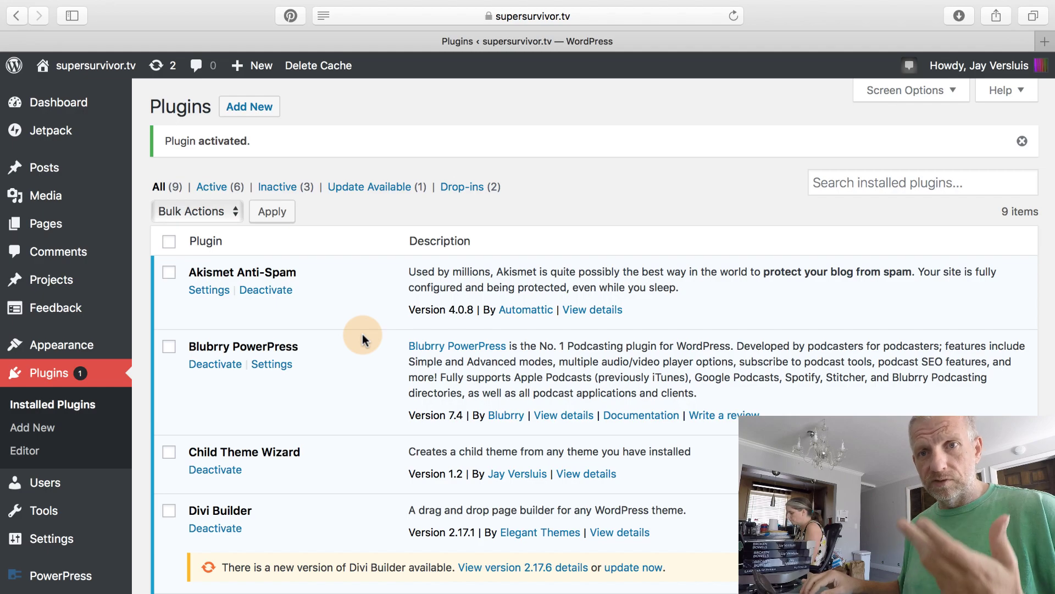
Open the PowerPress settings and examine the podcast, Apple and artwork options offered in Simple Mode
scroll(362, 335, "down", 6)
mouse_move(72, 520)
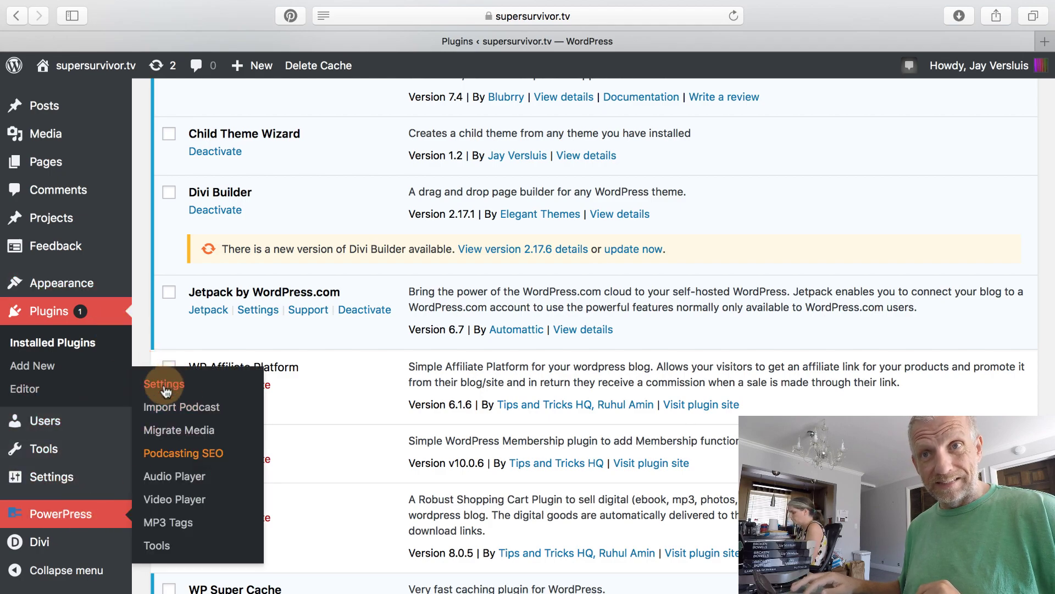
left_click(166, 388)
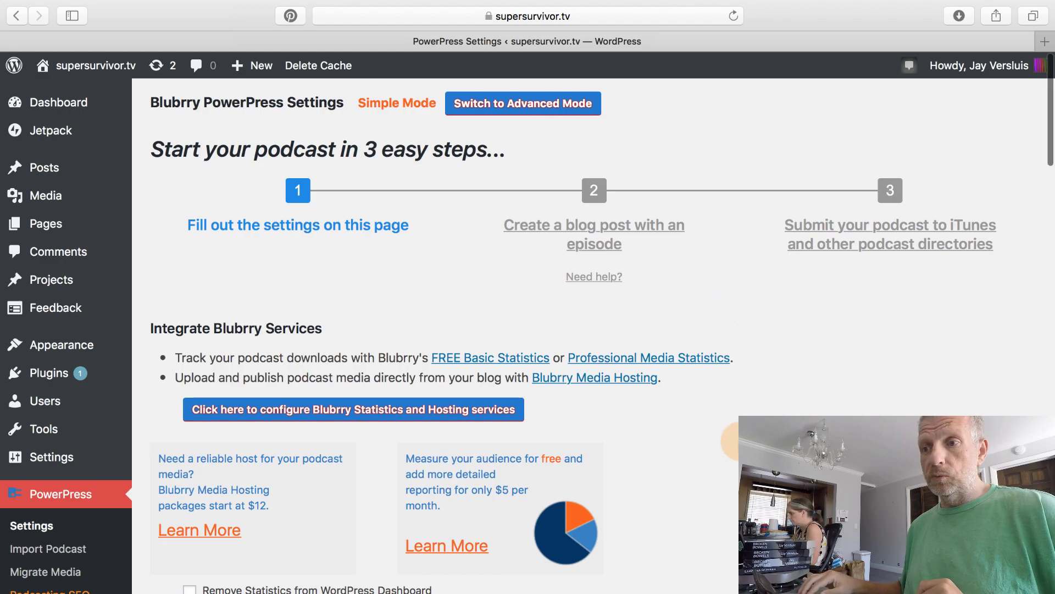
scroll(731, 440, "down", 8)
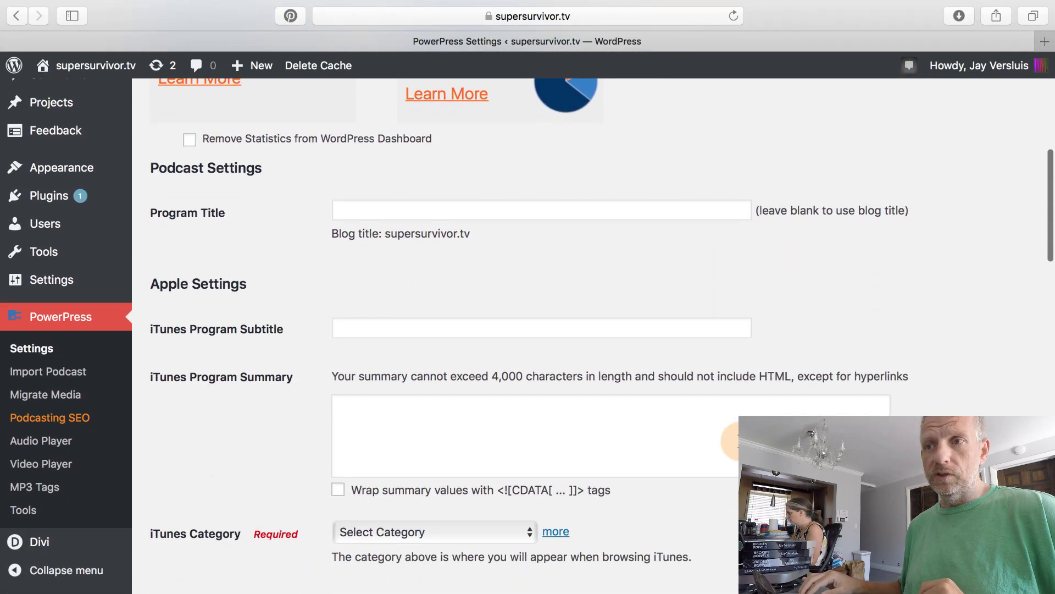
scroll(734, 440, "down", 10)
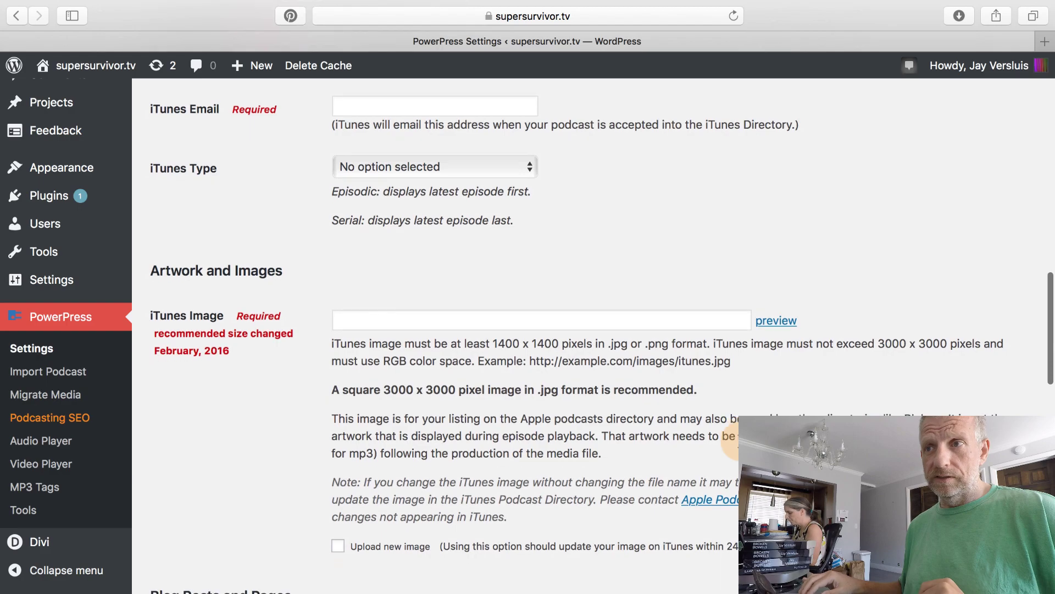
scroll(732, 440, "down", 6)
scroll(731, 439, "up", 20)
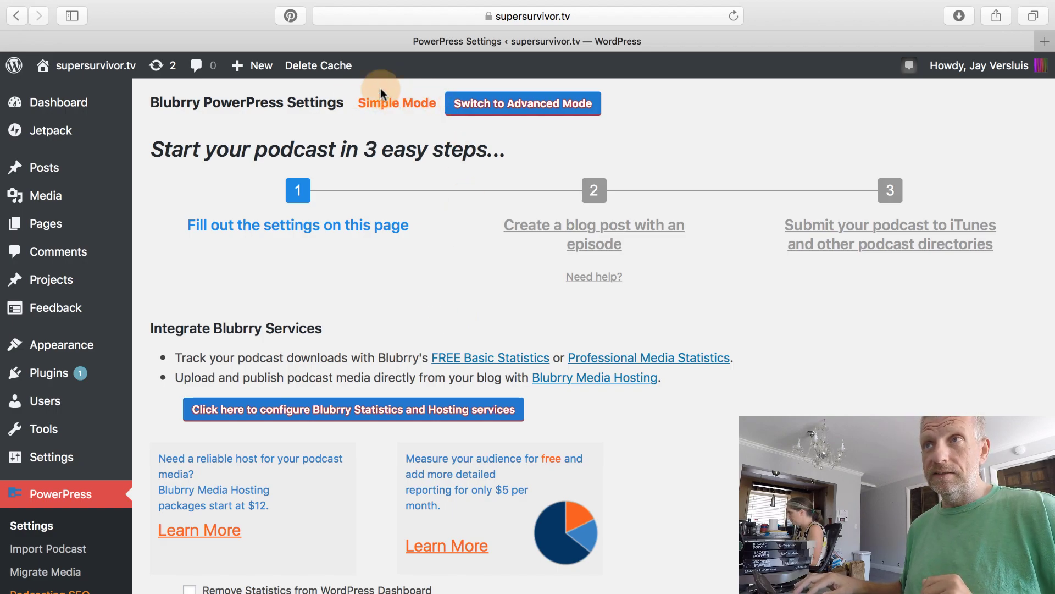
Switch PowerPress to Advanced Mode, enable Category Podcasting in the advanced options and save the changes
left_click(541, 110)
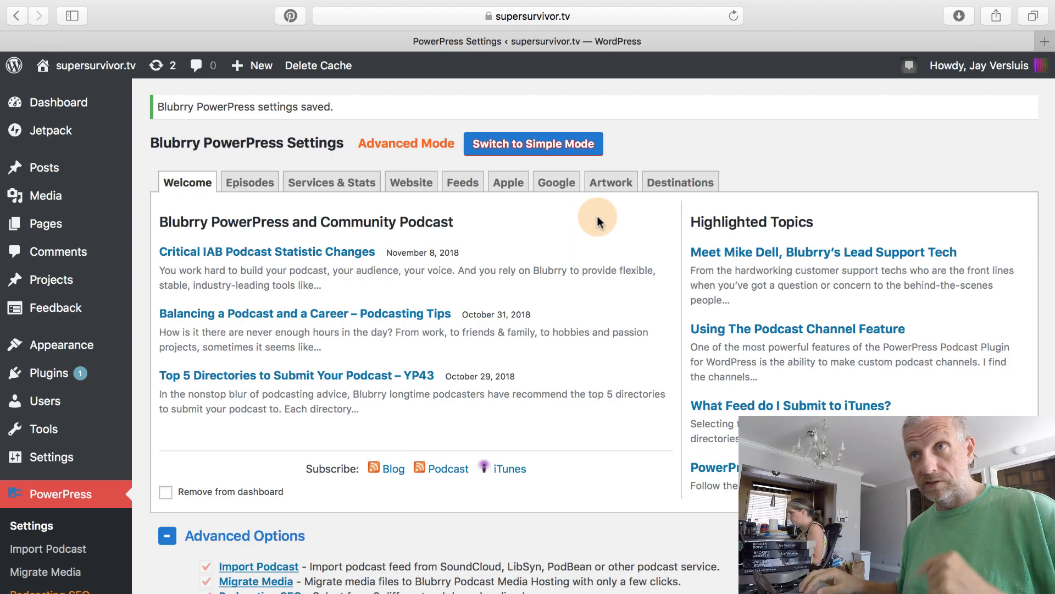
scroll(597, 216, "down", 8)
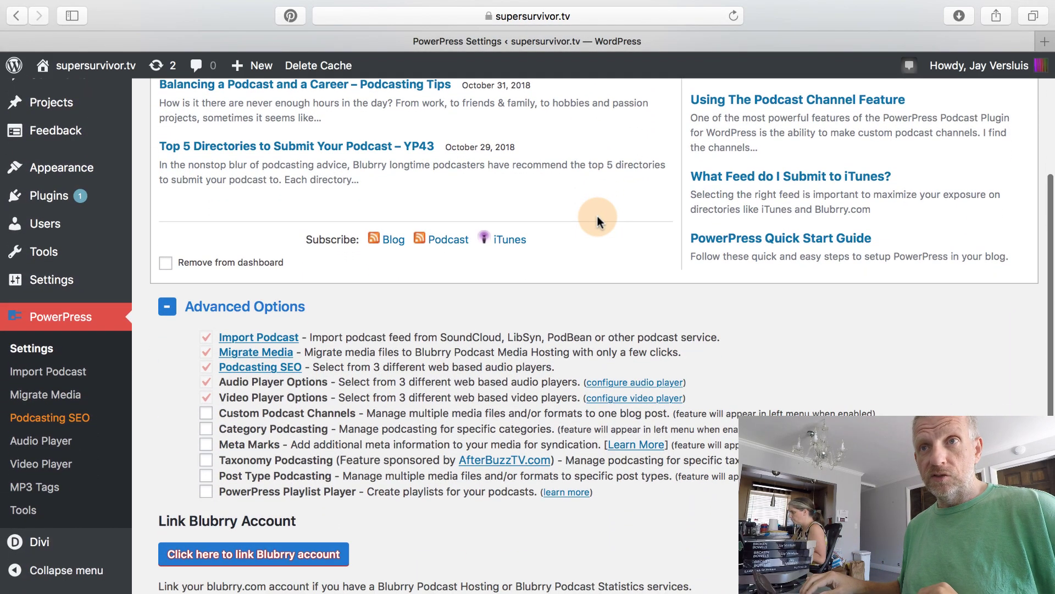
scroll(598, 216, "down", 1)
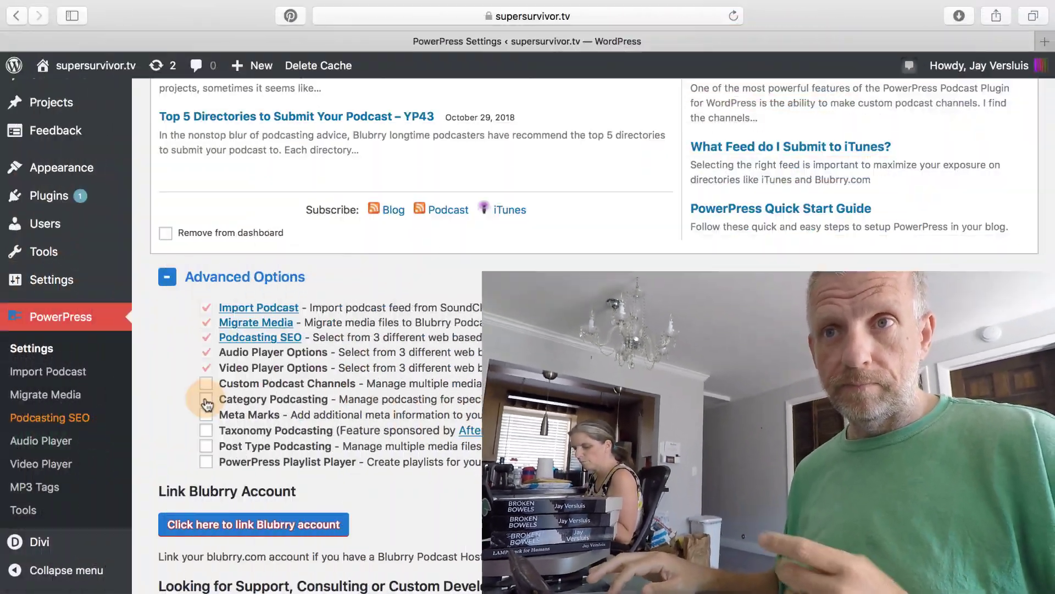
scroll(179, 436, "down", 5)
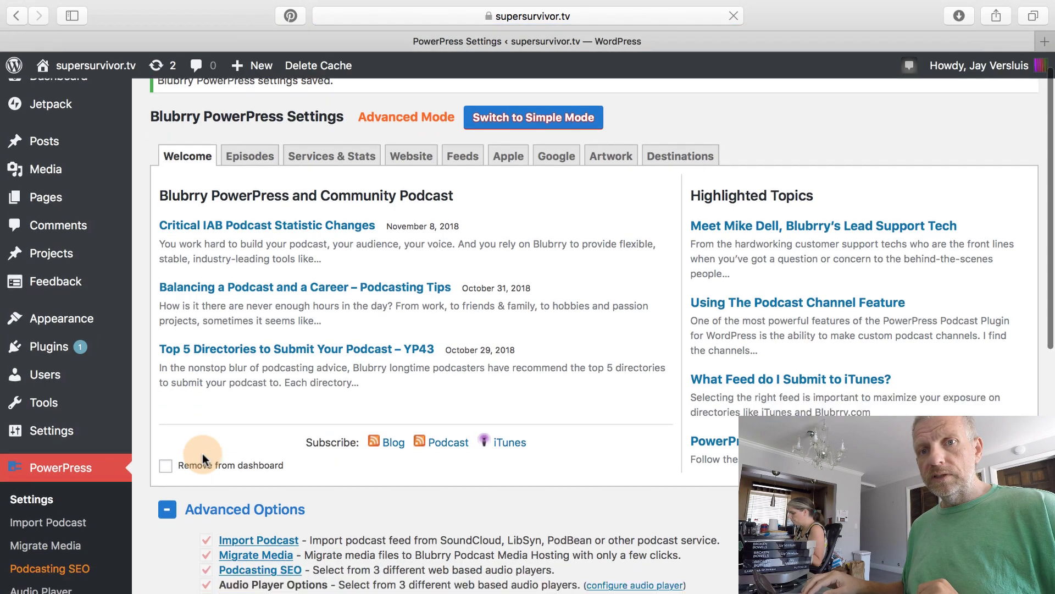
Check the saved advanced options and locate the Category Podcasting entry among the PowerPress pages
scroll(202, 453, "down", 10)
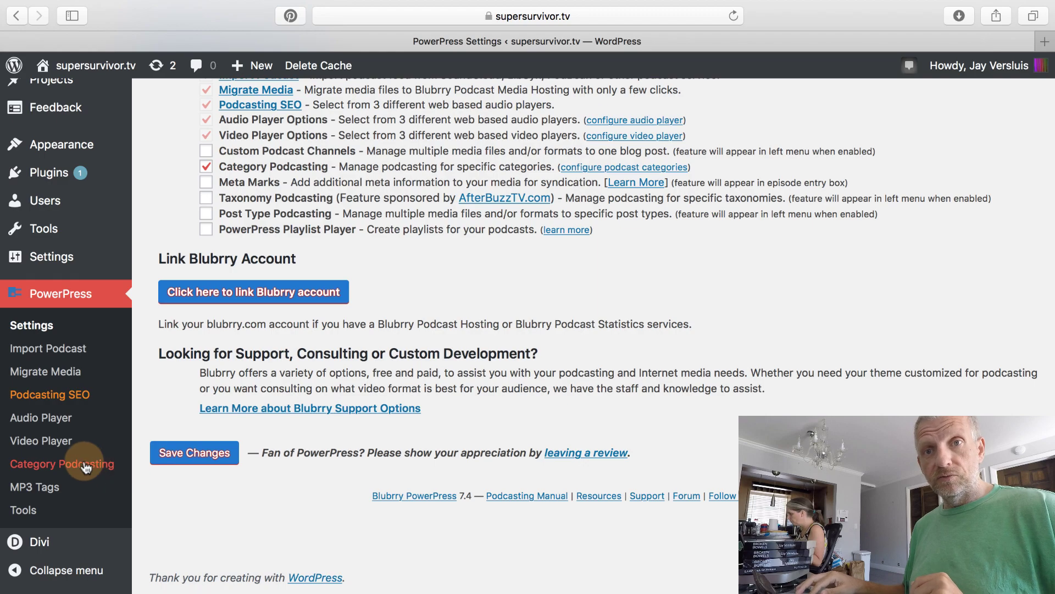
scroll(220, 420, "up", 10)
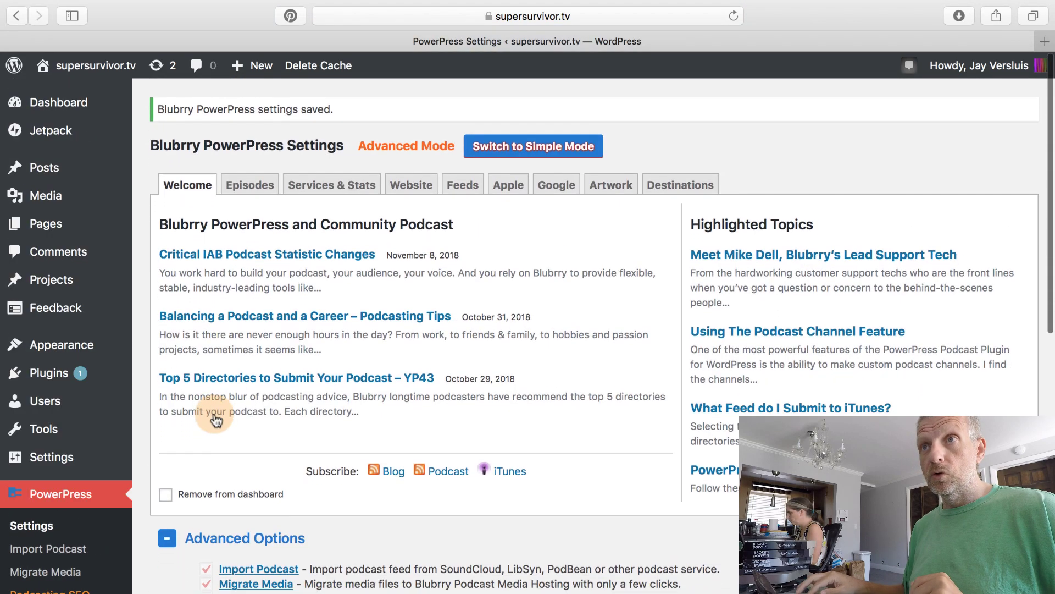
scroll(266, 428, "down", 4)
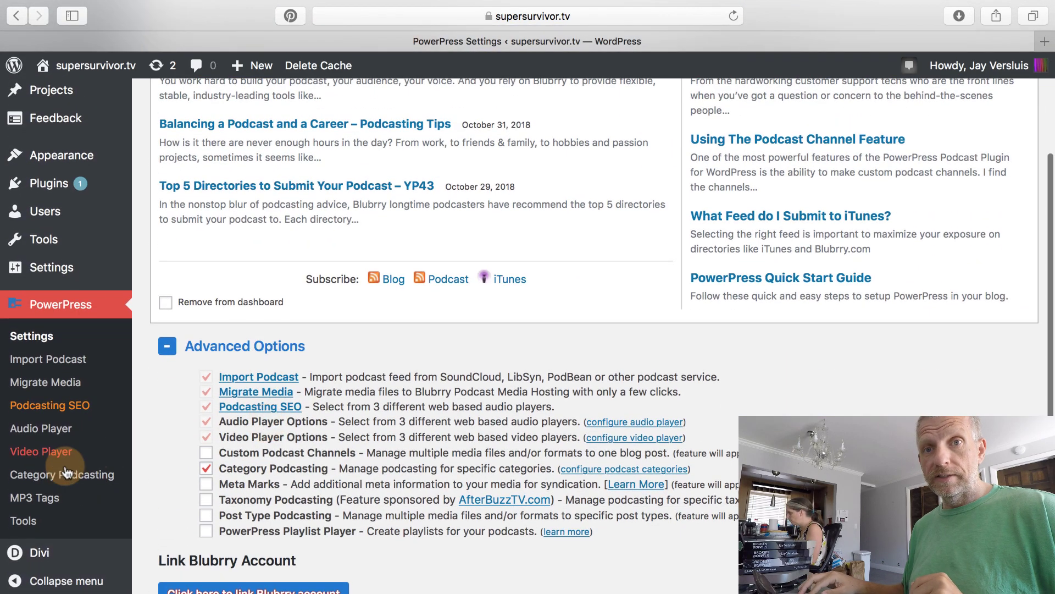